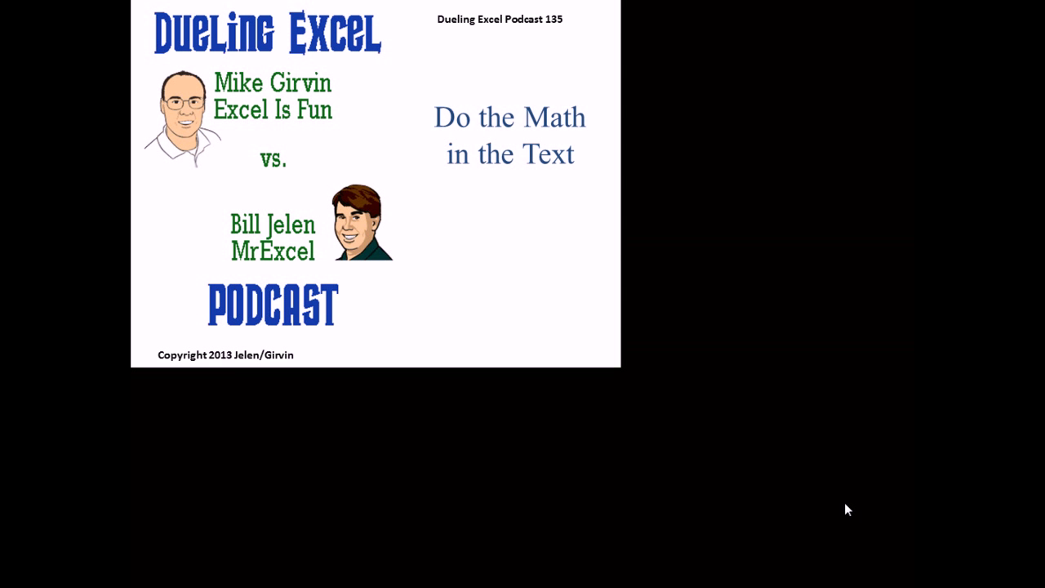
# Switch from the slide show to the Excel workbook listing entries like 1x3.15MVA.
pyautogui.hotkey('alt', 'Tab')
pyautogui.hotkey('alt', 'Tab')
pyautogui.hotkey('alt', 'Tab')
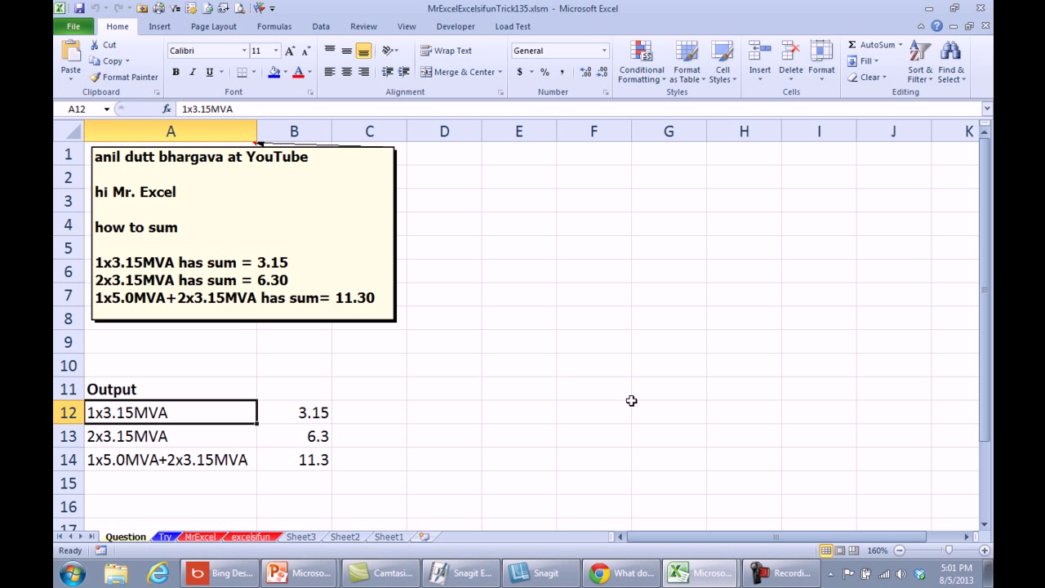
# Select the text entries A12:A14 on the MrExcel sheet and open the Foo macro code.
pyautogui.click(120, 432)
pyautogui.click(120, 460)
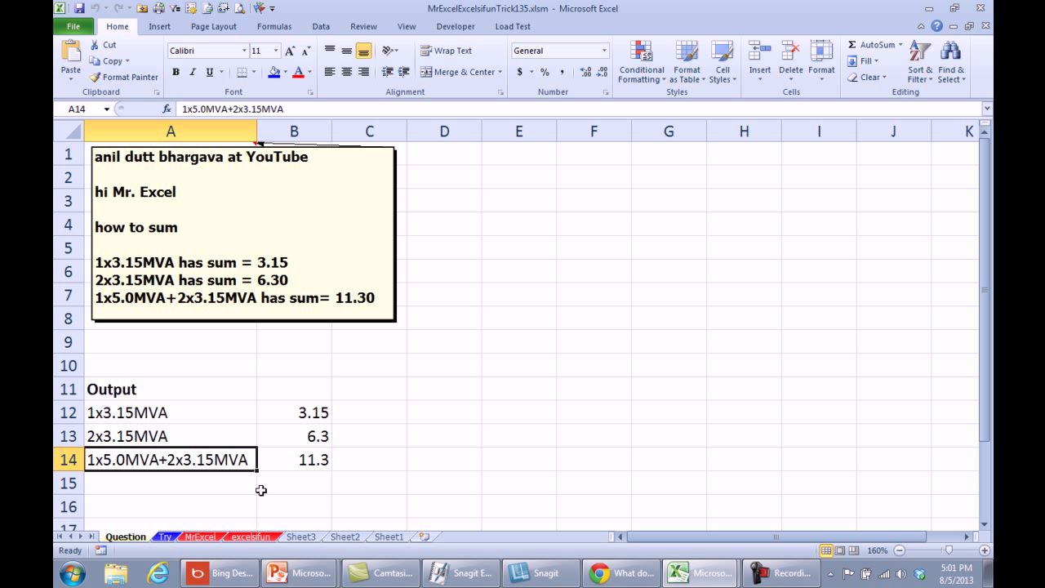
pyautogui.click(200, 537)
pyautogui.moveTo(150, 412); pyautogui.dragTo(147, 455)
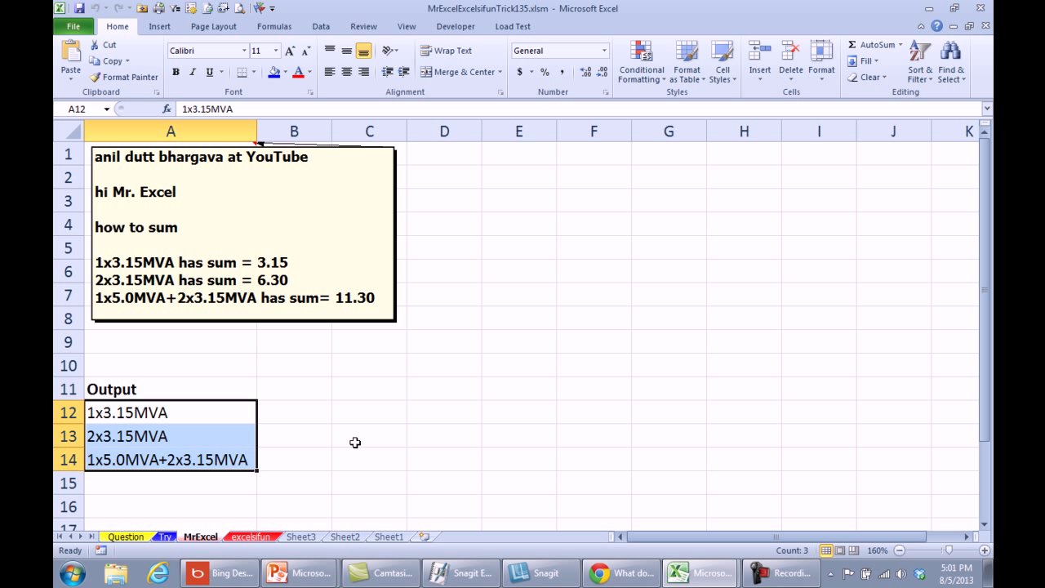
pyautogui.hotkey('alt', 'F11')
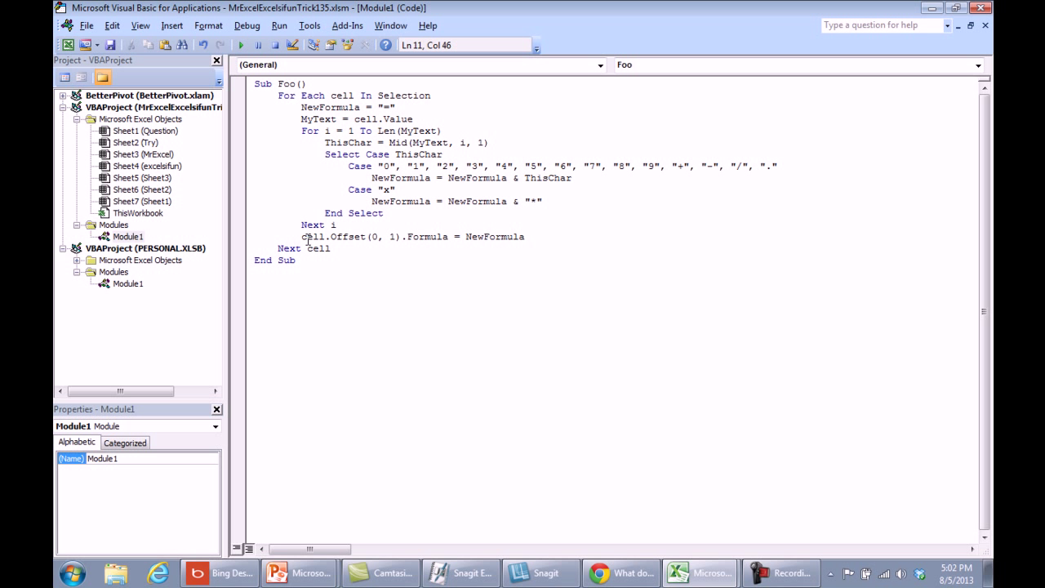
# Run Foo paused at the cell.Offset line to check NewFormula, then clear the breakpoint and finish.
pyautogui.click(242, 237)
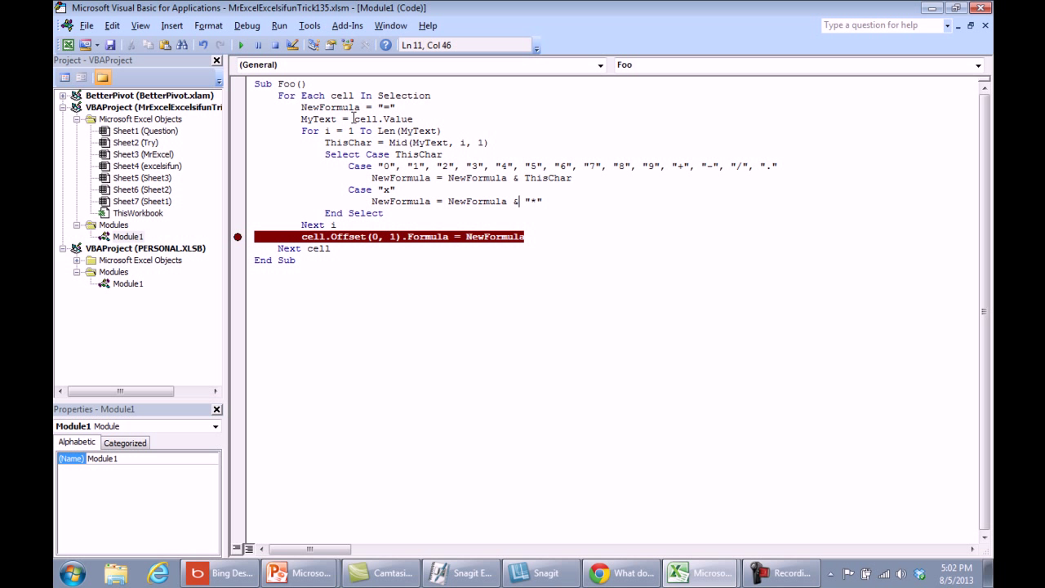
pyautogui.click(241, 44)
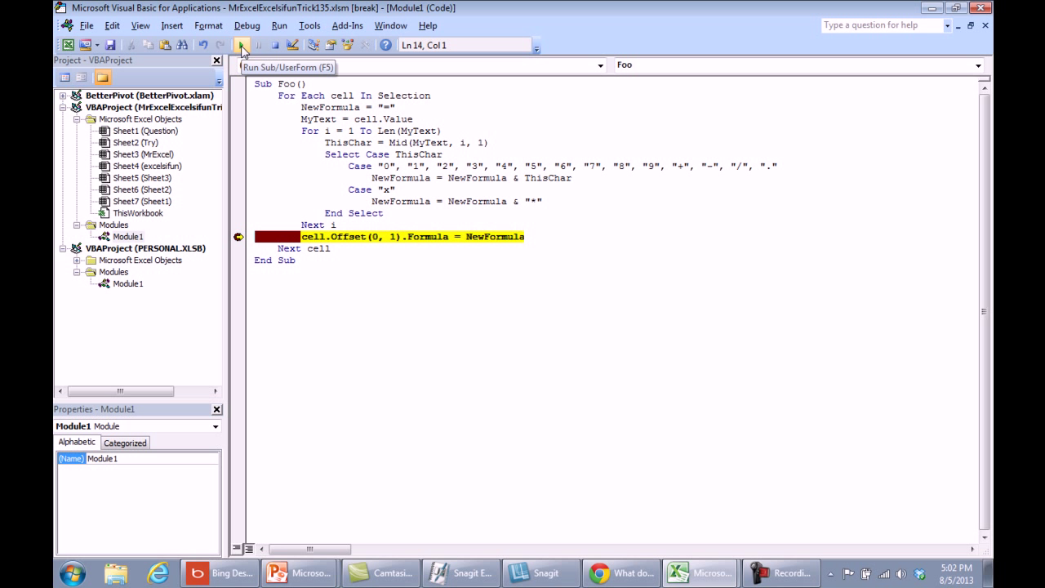
pyautogui.moveTo(503, 236)
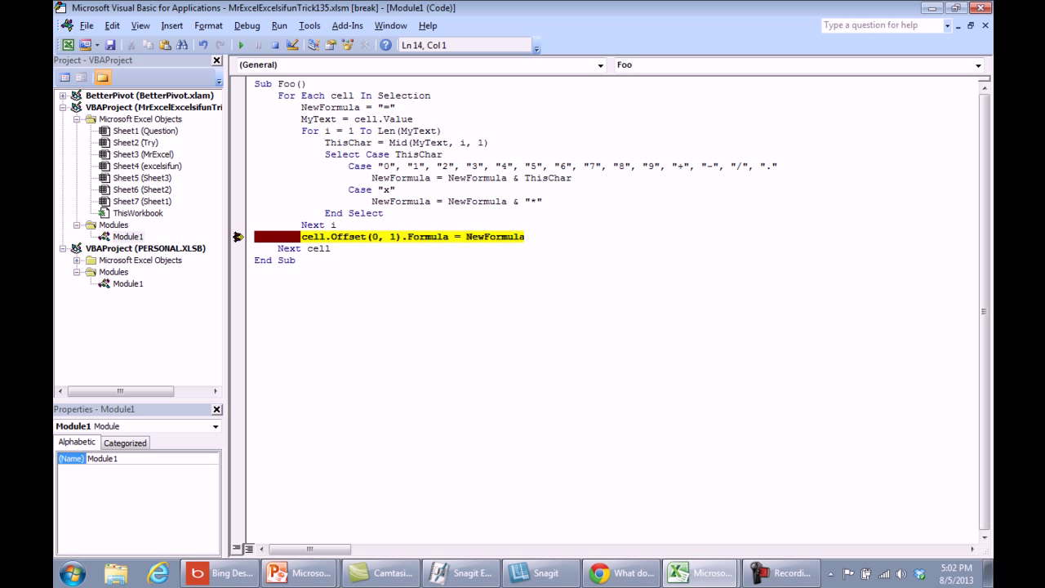
pyautogui.click(237, 236)
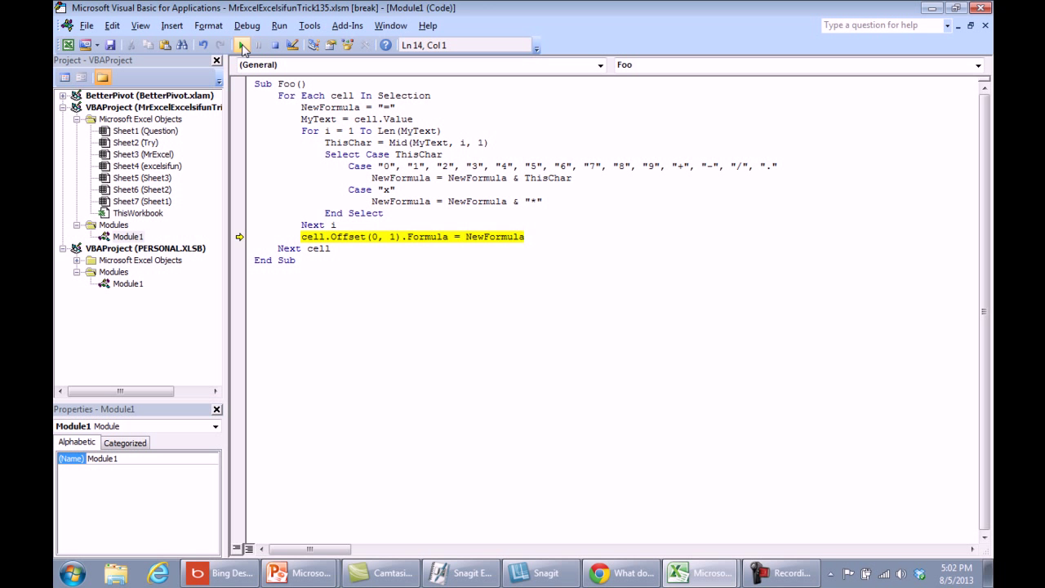
pyautogui.click(241, 46)
# Back in Excel, inspect the macro-written formulas like =1*3.15 in B12:B14, then go to excelsifun.
pyautogui.hotkey('alt', 'F11')
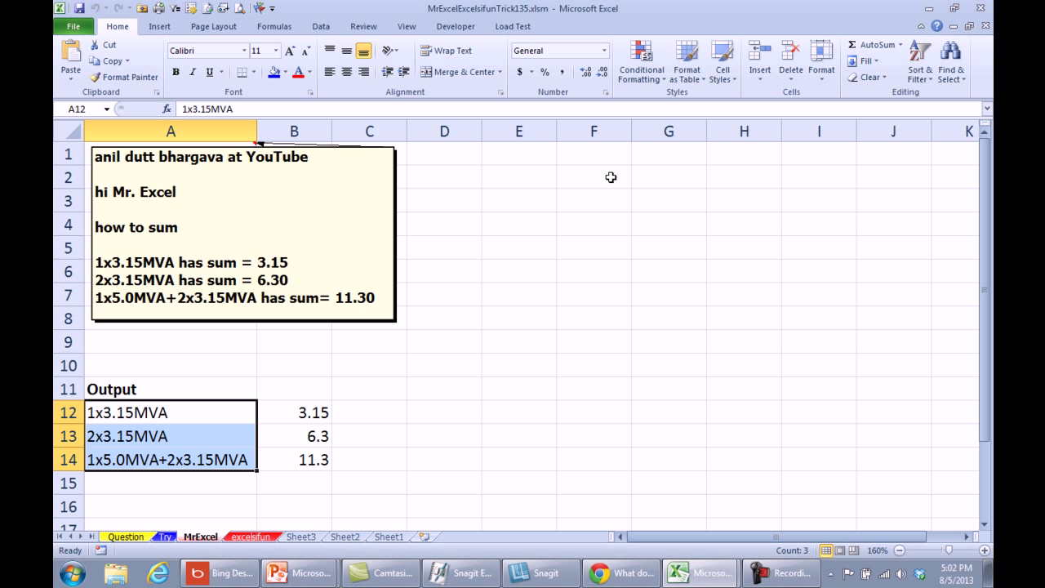
pyautogui.click(309, 413)
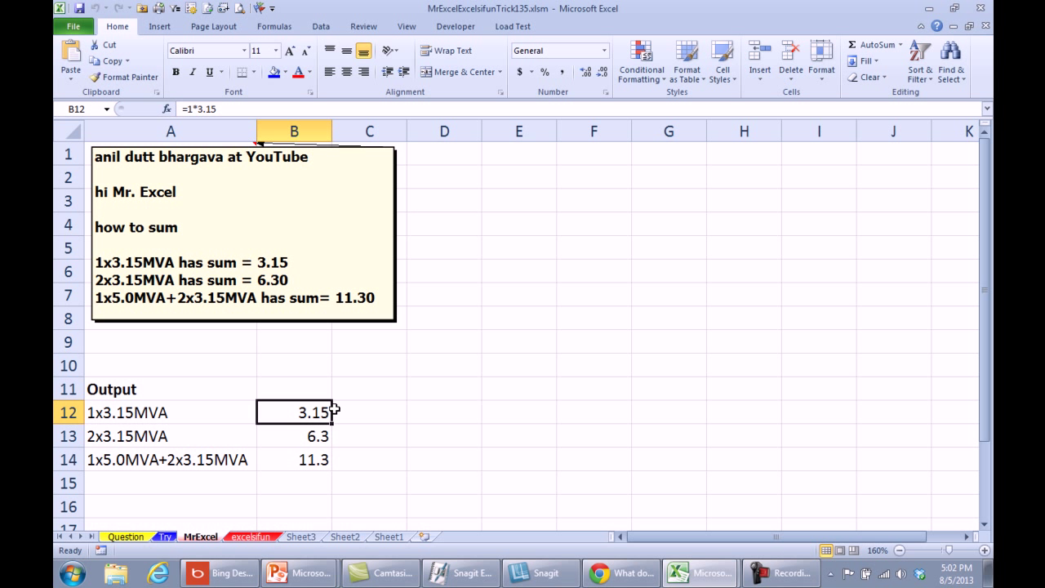
pyautogui.click(310, 438)
pyautogui.click(306, 462)
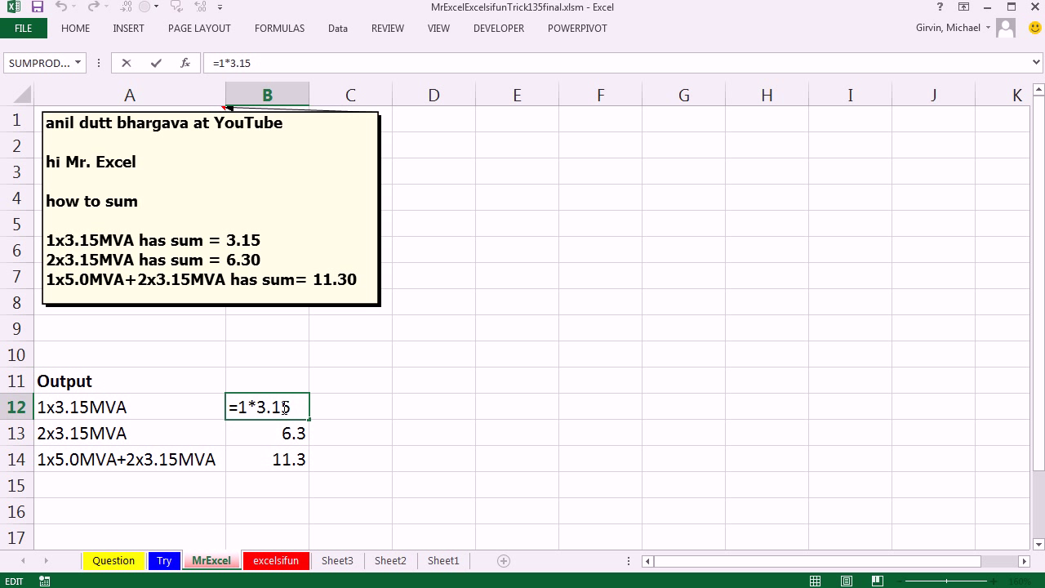
pyautogui.moveTo(234, 409); pyautogui.dragTo(298, 414)
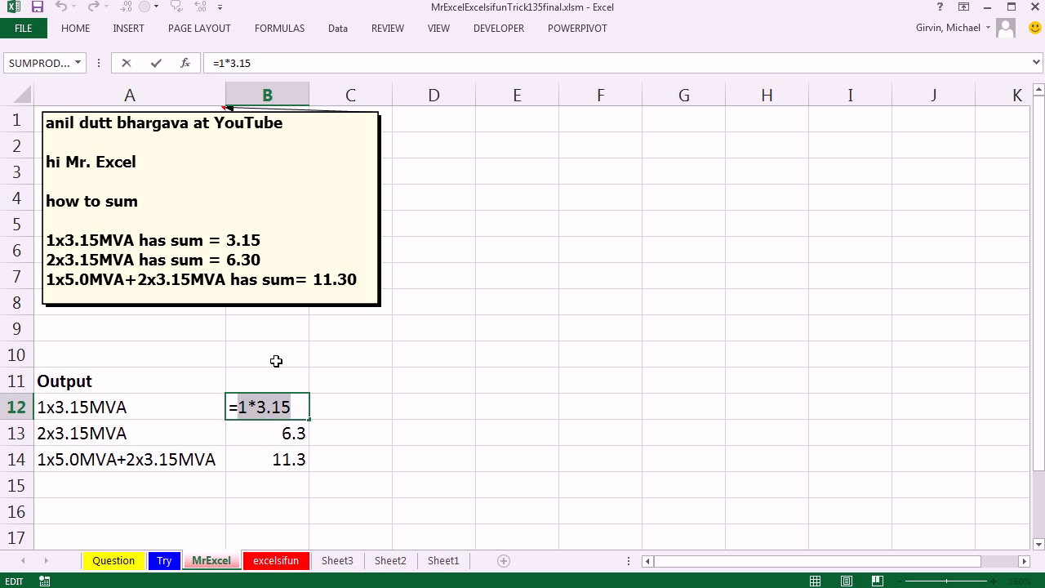
pyautogui.press('Return')
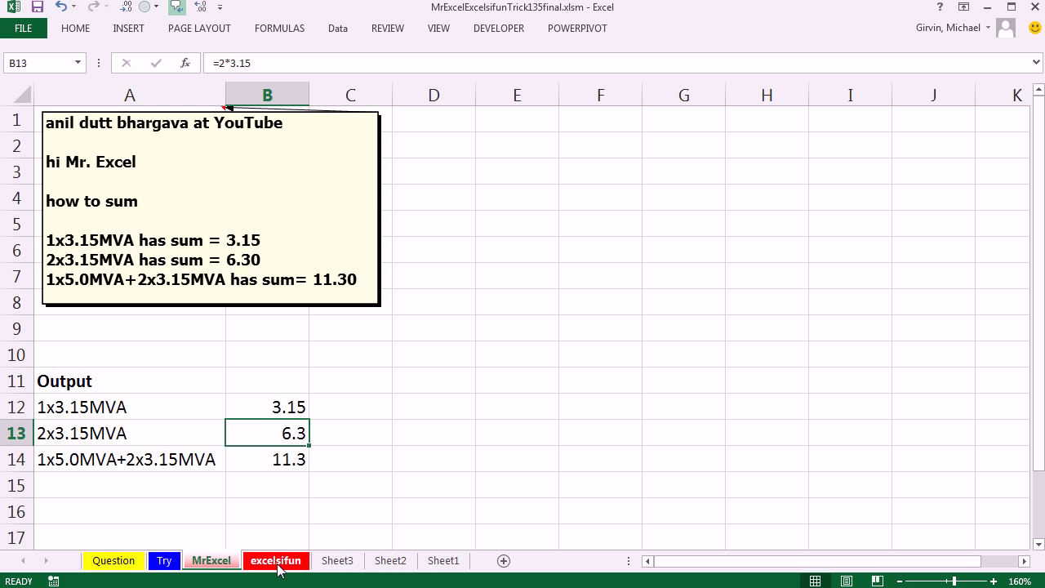
pyautogui.click(276, 561)
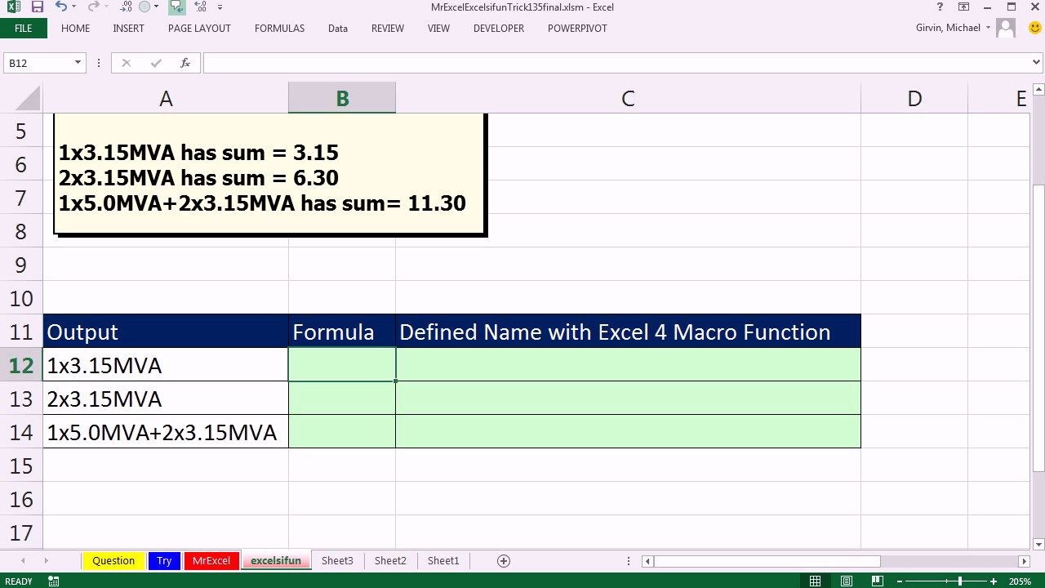
# Enter =SUBSTITUTE(A12,"MVA","") in B12 and fill it down to B14.
pyautogui.write('=sub')
pyautogui.press('Tab')
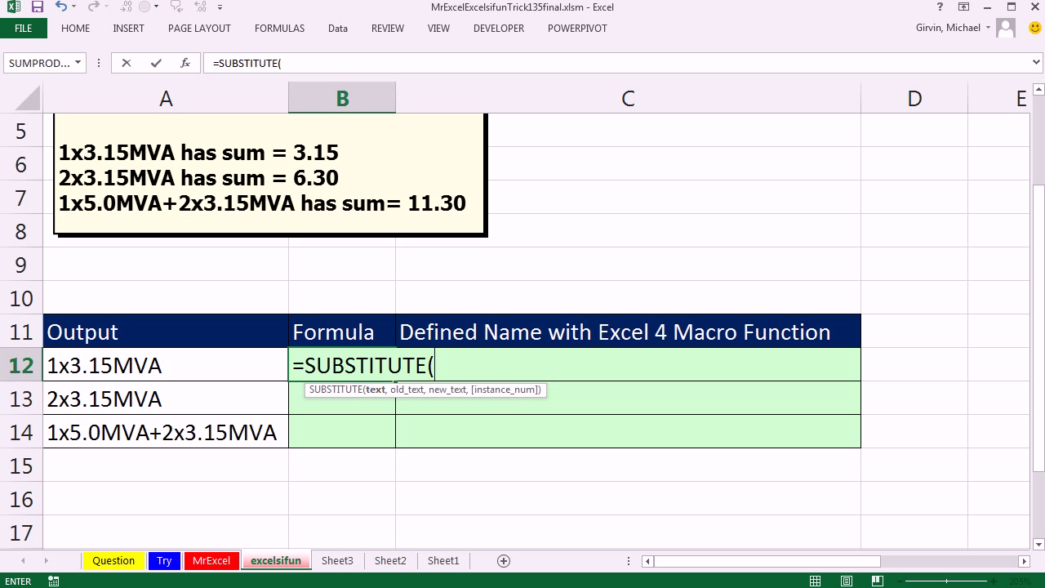
pyautogui.click(159, 368)
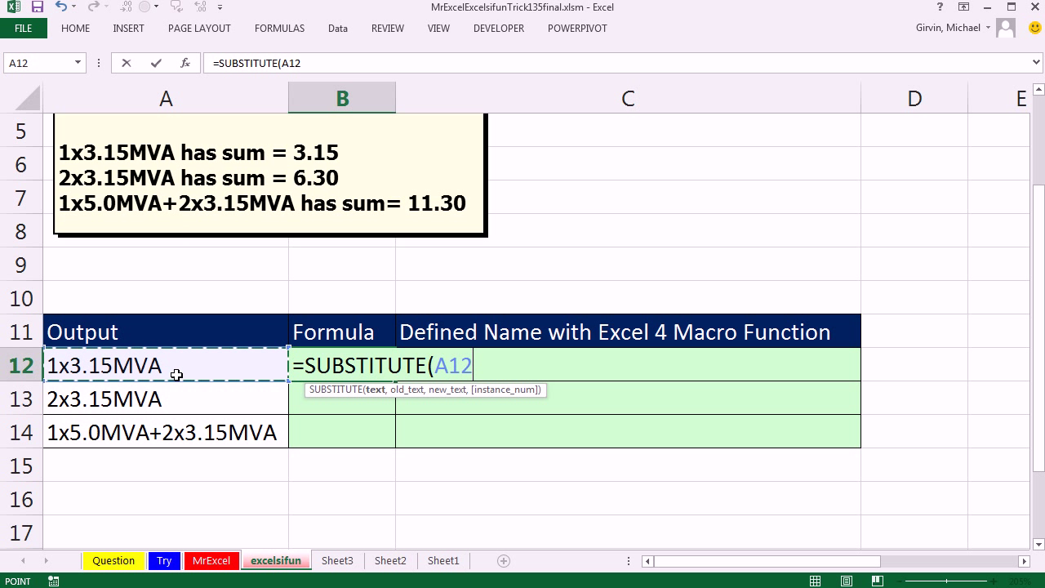
pyautogui.write(',')
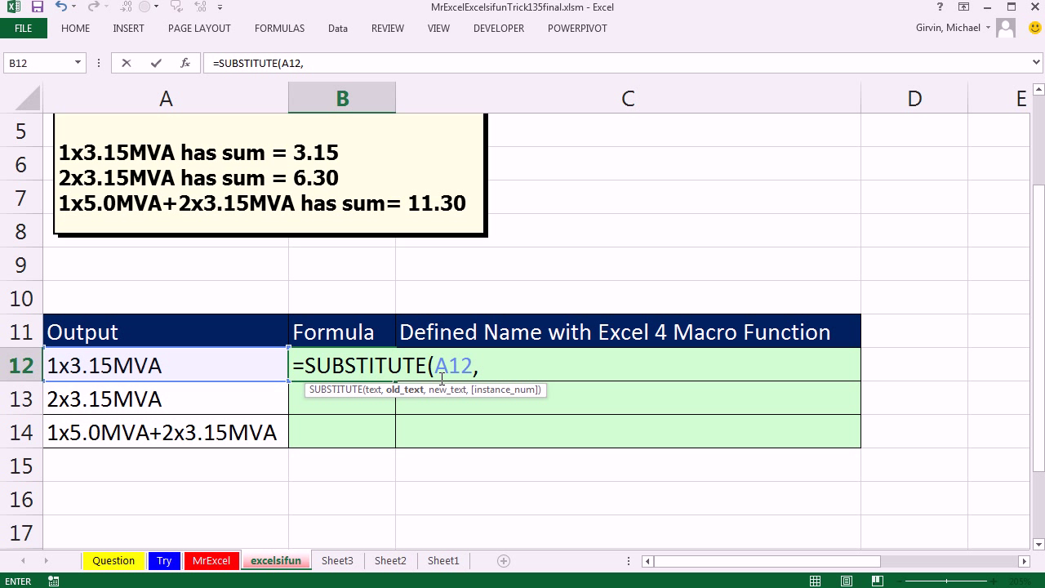
pyautogui.write('"MVA"')
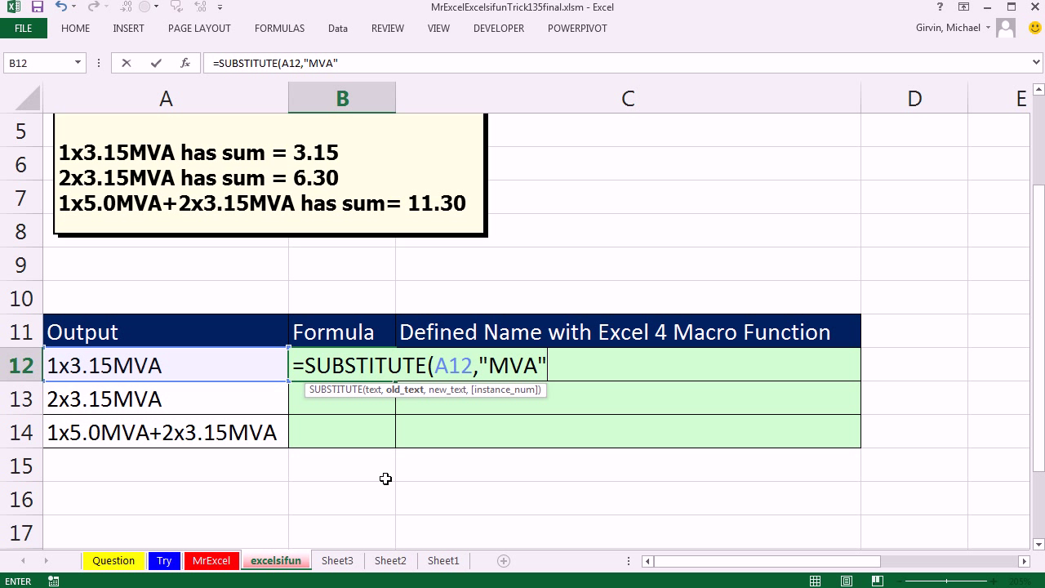
pyautogui.write(',')
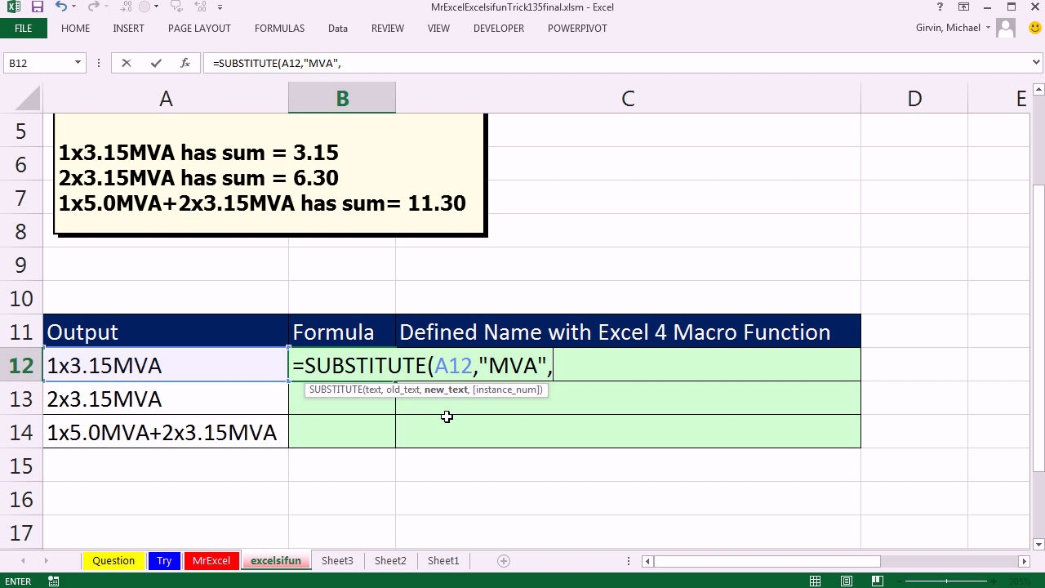
pyautogui.write('"")')
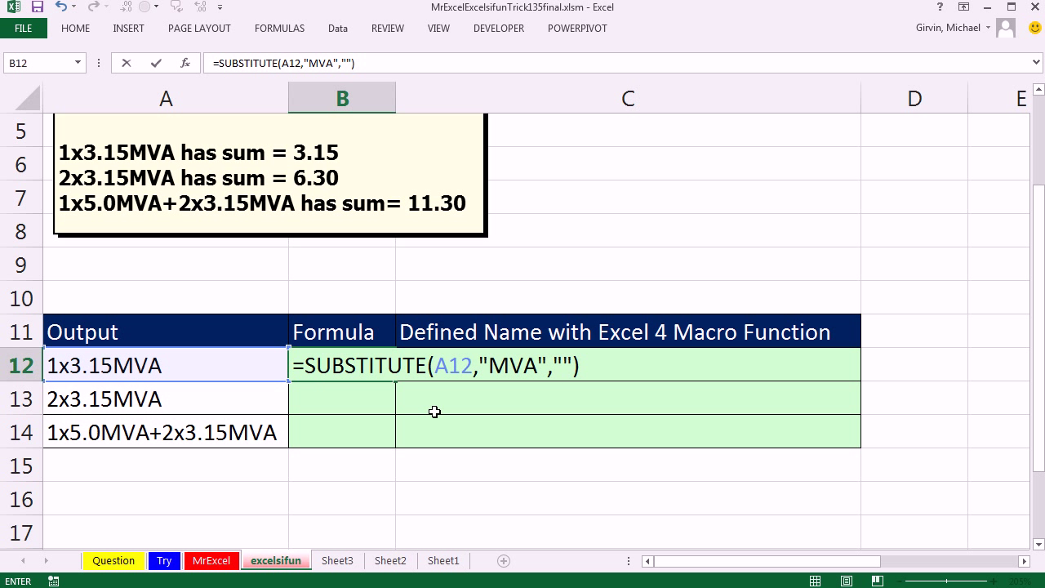
pyautogui.hotkey('ctrl', 'Return')
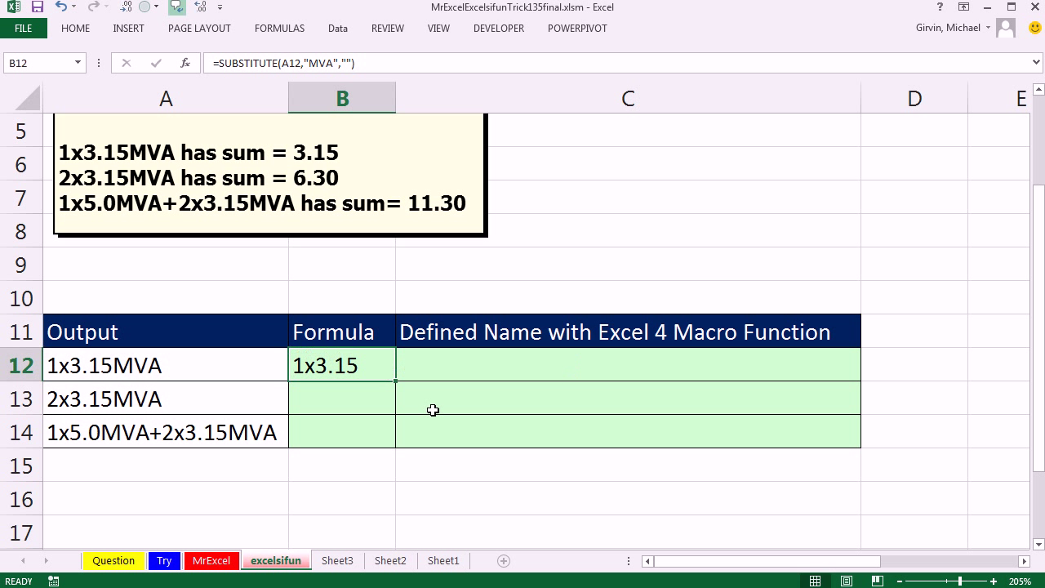
pyautogui.doubleClick(397, 382)
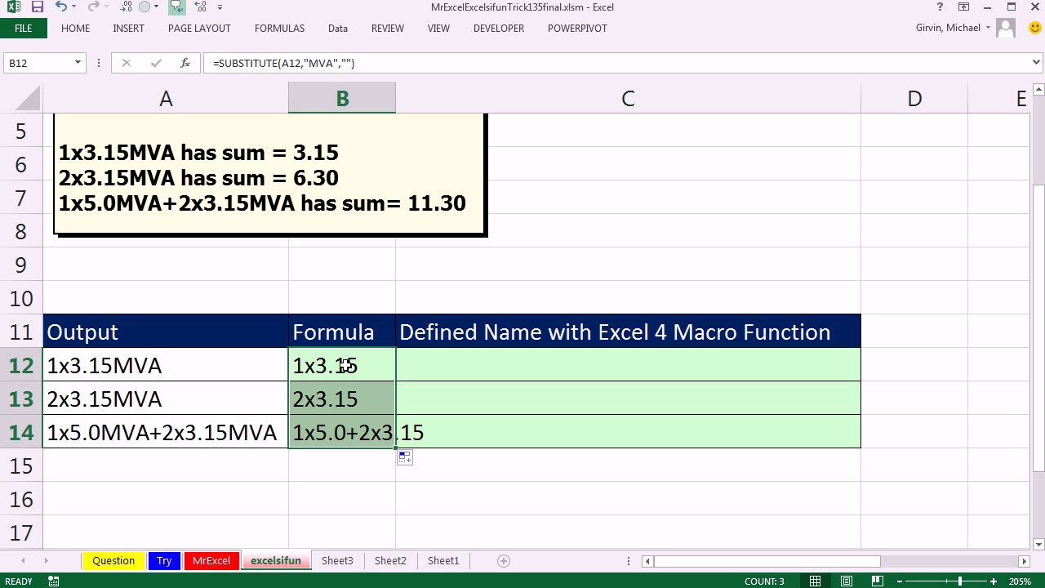
# Wrap the B12 formula in SUBSTITUTE replacing "x" with "*" and enter it into B12:B14.
pyautogui.press('F2')
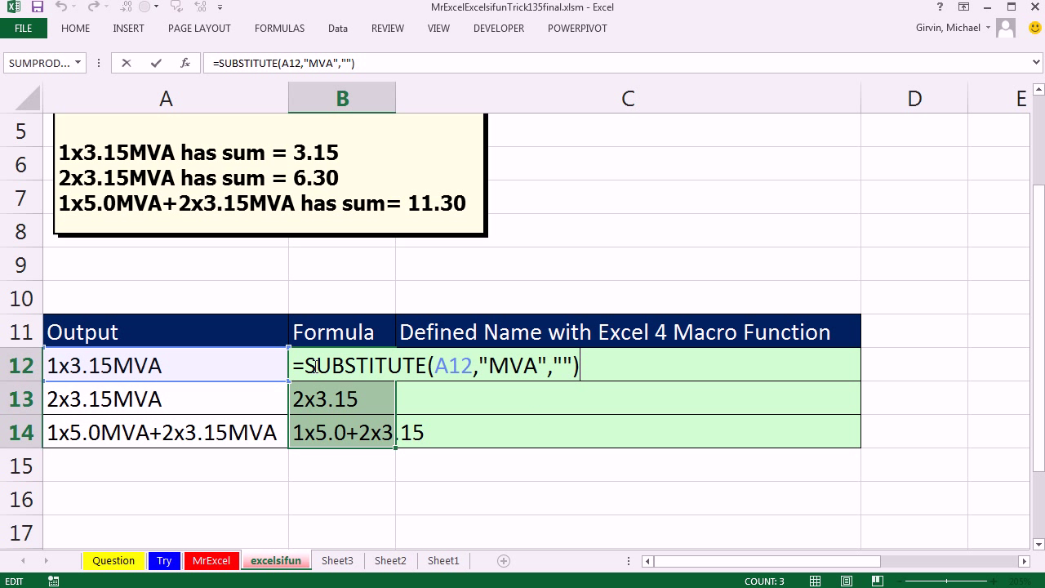
pyautogui.click(306, 365)
pyautogui.write('sub')
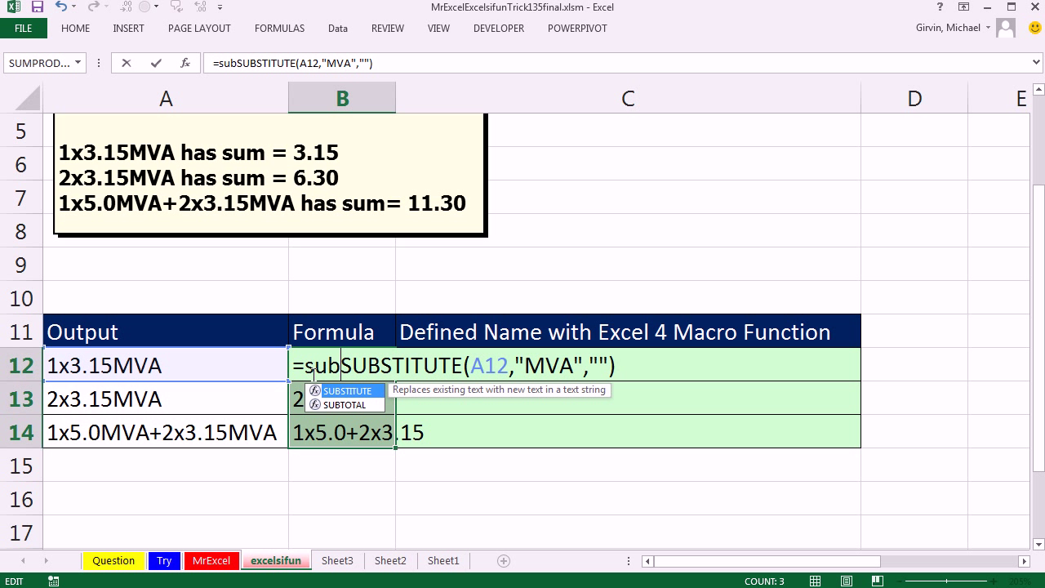
pyautogui.press('Tab')
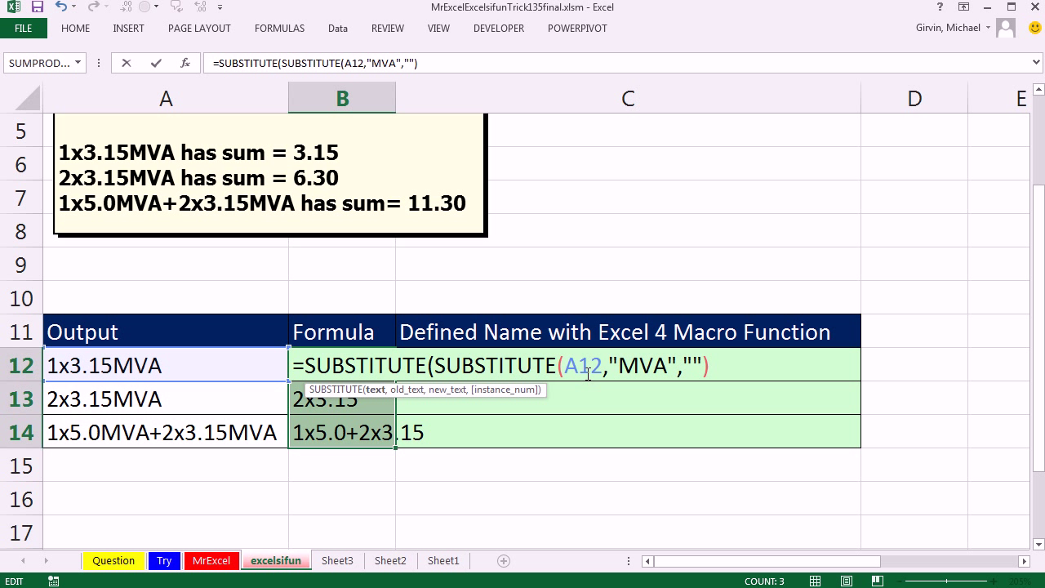
pyautogui.click(733, 373)
pyautogui.write(',"x"')
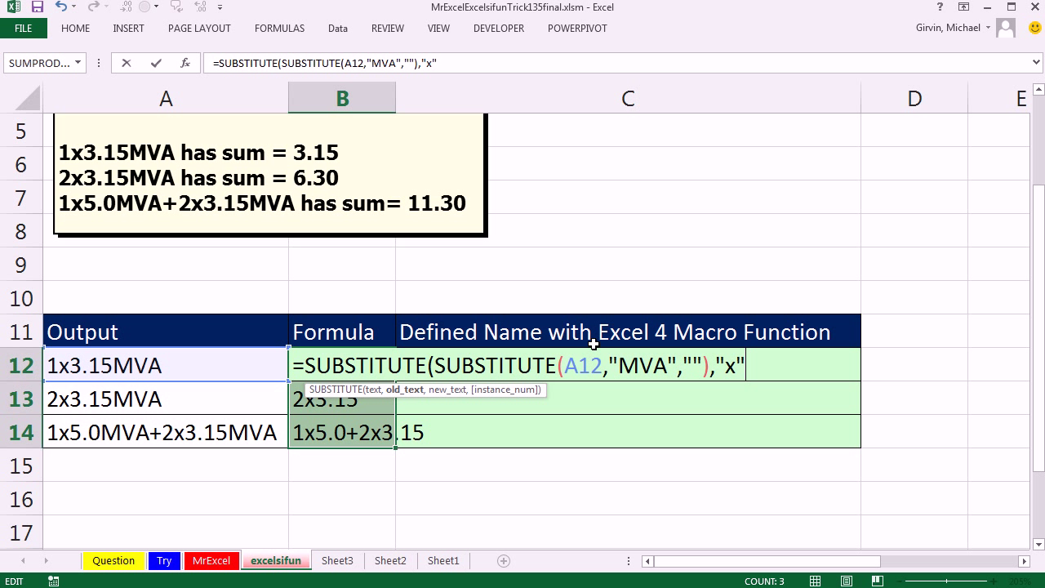
pyautogui.write(',')
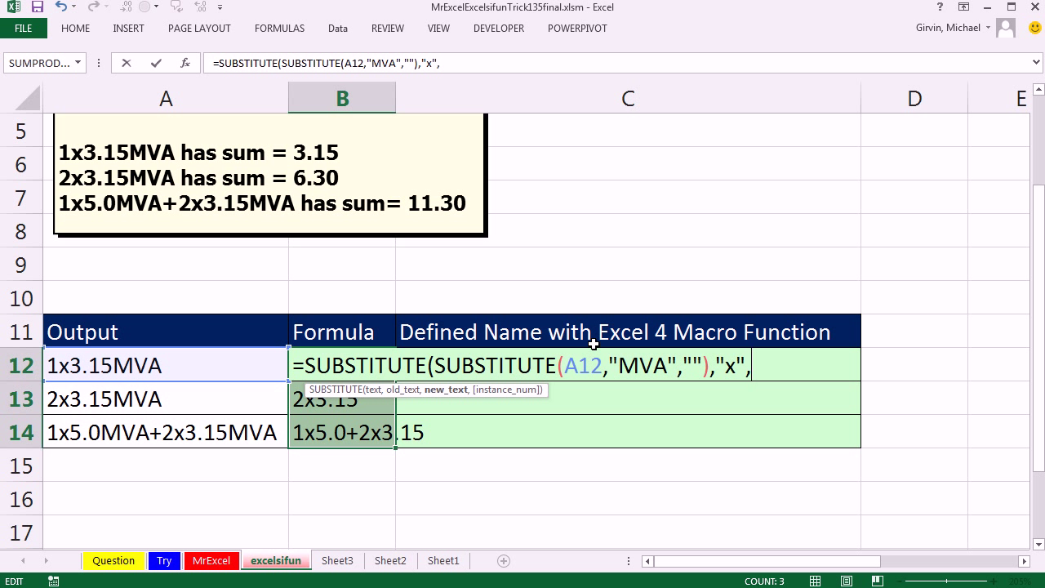
pyautogui.write('"*")')
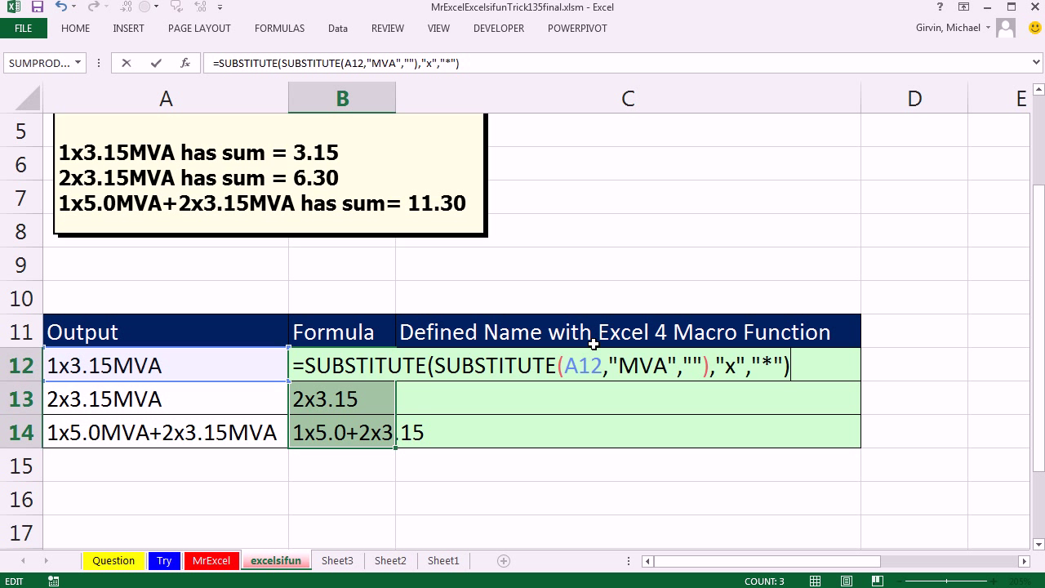
pyautogui.hotkey('ctrl', 'Return')
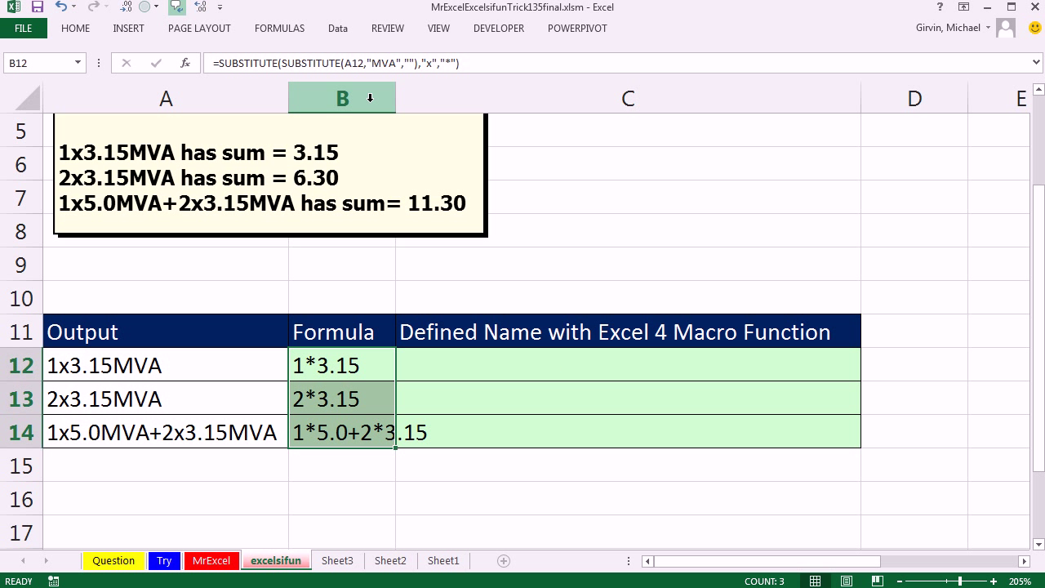
# Widen column B so 1*5.0+2*3.15 fits inside its cell.
pyautogui.moveTo(395, 100); pyautogui.dragTo(486, 106)
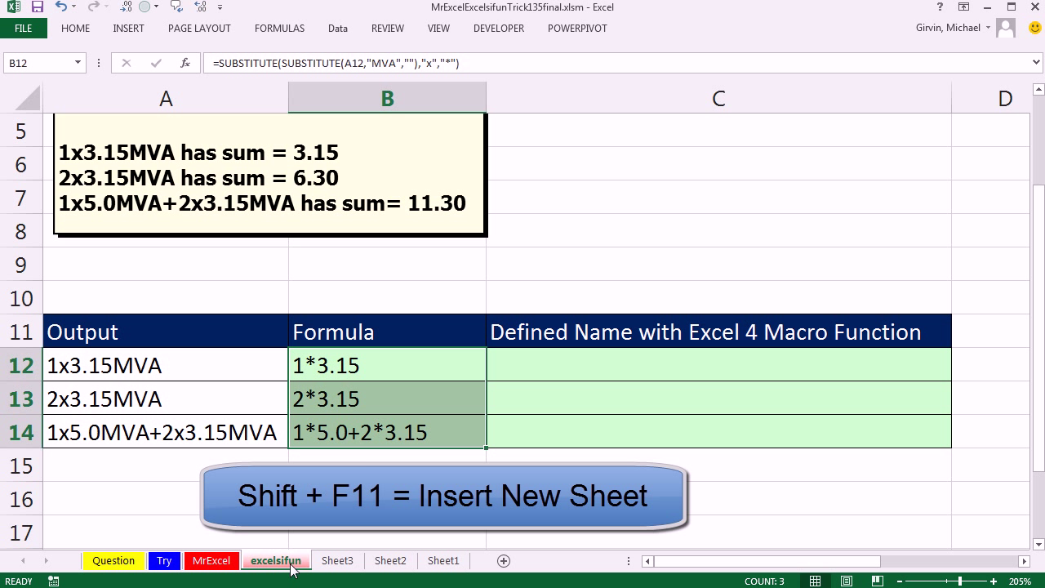
# Insert a blank worksheet Sheet4 and an Excel 4 macro sheet Macro1.
pyautogui.hotkey('shift', 'F11')
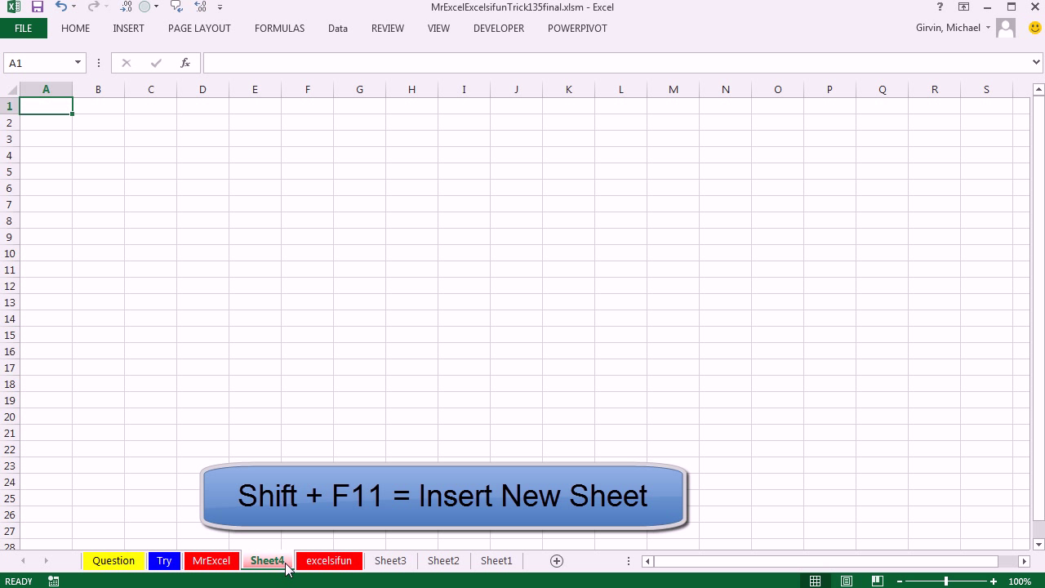
pyautogui.click(327, 563)
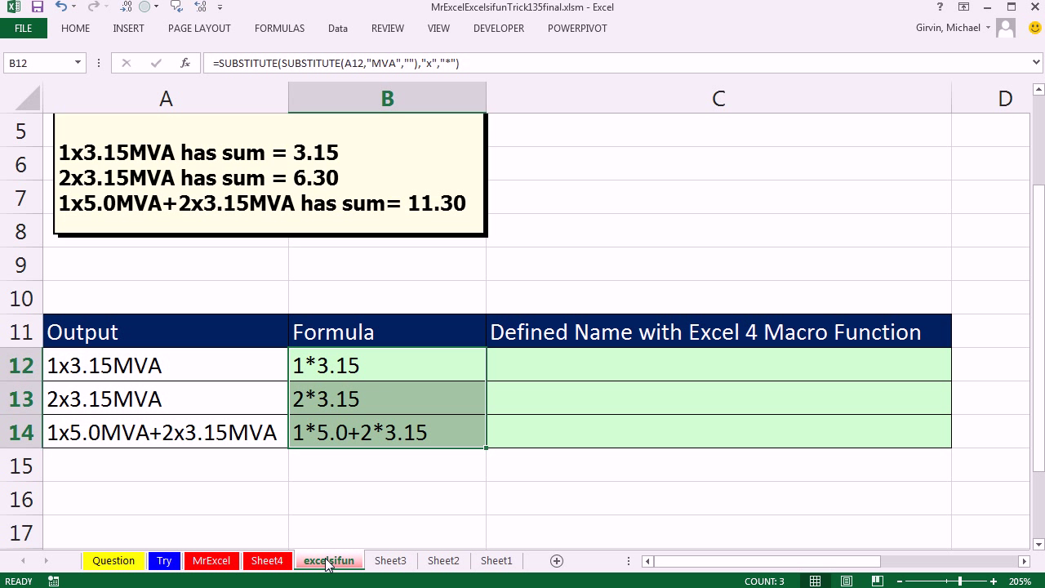
pyautogui.hotkey('ctrl', 'F11')
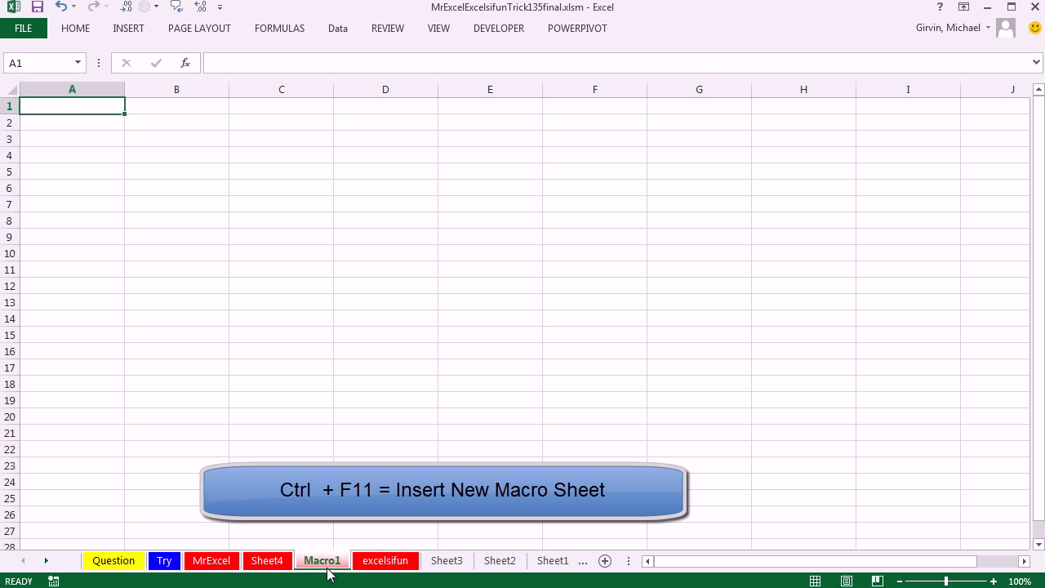
pyautogui.click(279, 565)
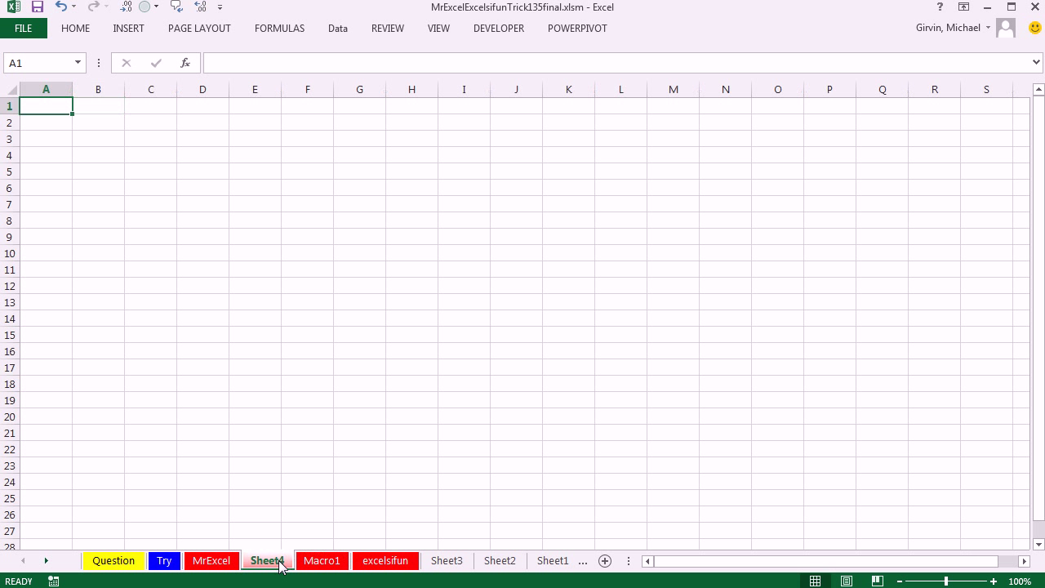
pyautogui.click(335, 564)
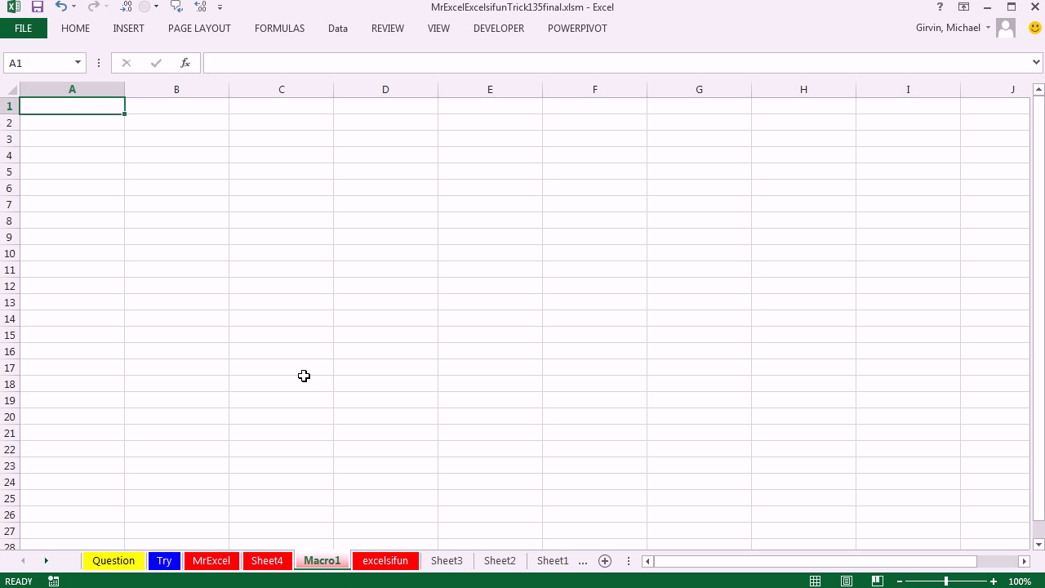
# Copy the 1*3.15 result from B12 on excelsifun and go to Macro1.
pyautogui.click(386, 561)
pyautogui.click(395, 366)
pyautogui.hotkey('ctrl', 'c')
pyautogui.click(328, 566)
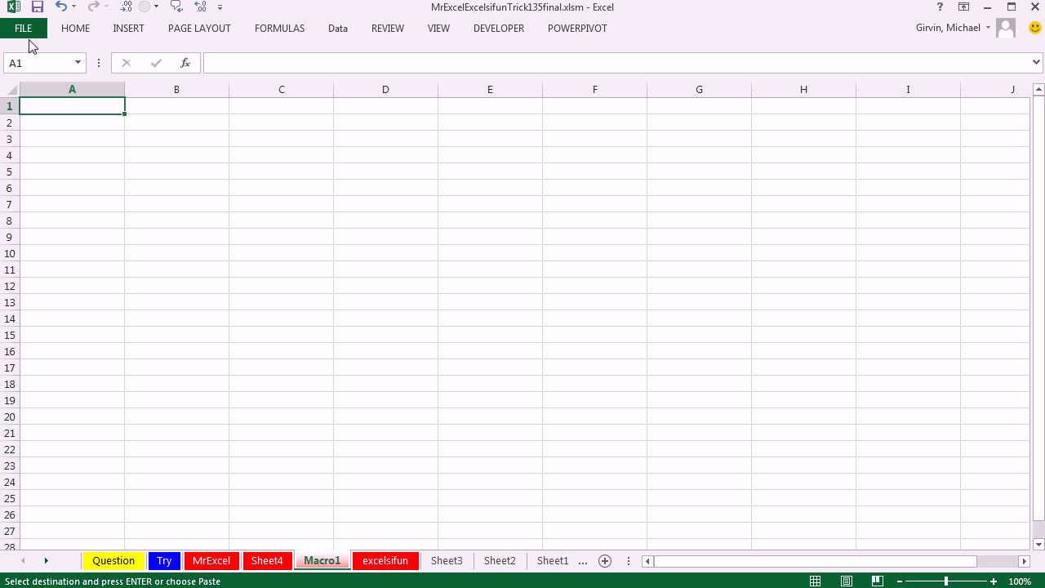
pyautogui.click(66, 31)
# Paste only the value 1*3.15 into A1 of Macro1.
pyautogui.click(21, 89)
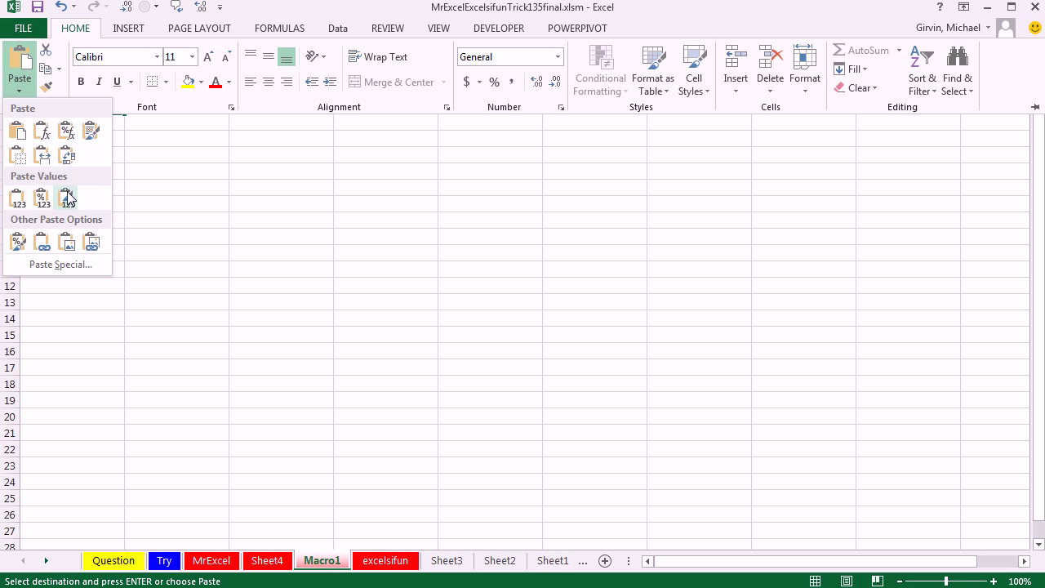
pyautogui.click(20, 202)
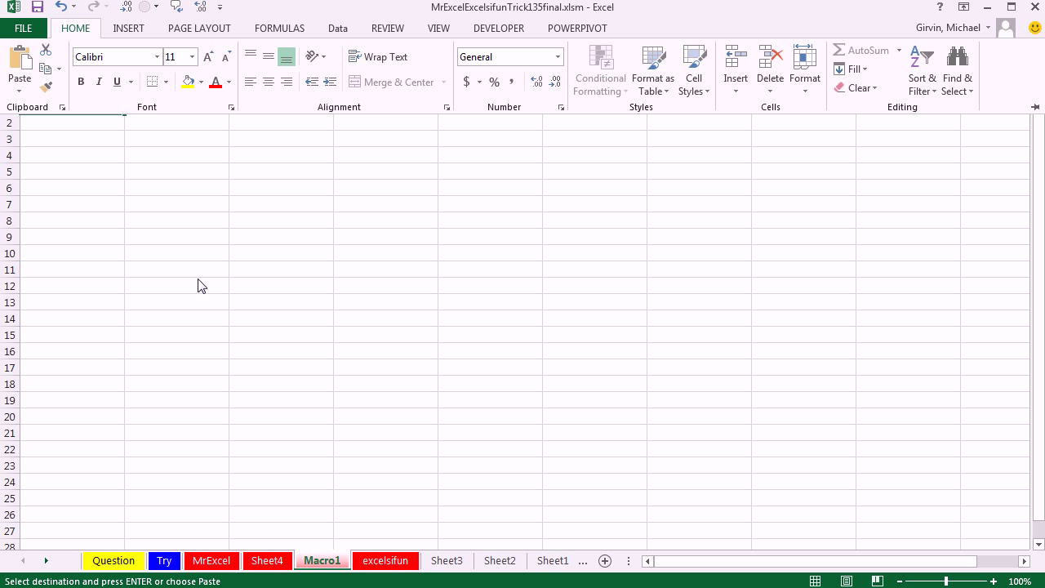
pyautogui.scroll(3, 248, 238)
pyautogui.scroll(4, 248, 239)
# Enter =EVALUATE(A1) in B1 of Macro1.
pyautogui.click(343, 132)
pyautogui.write('=e')
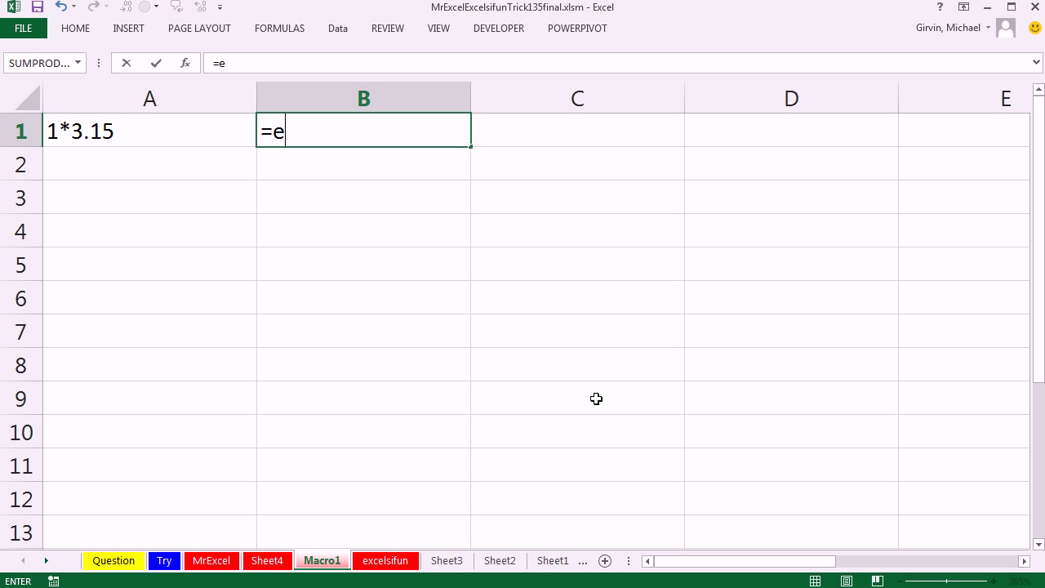
pyautogui.write('valuate(')
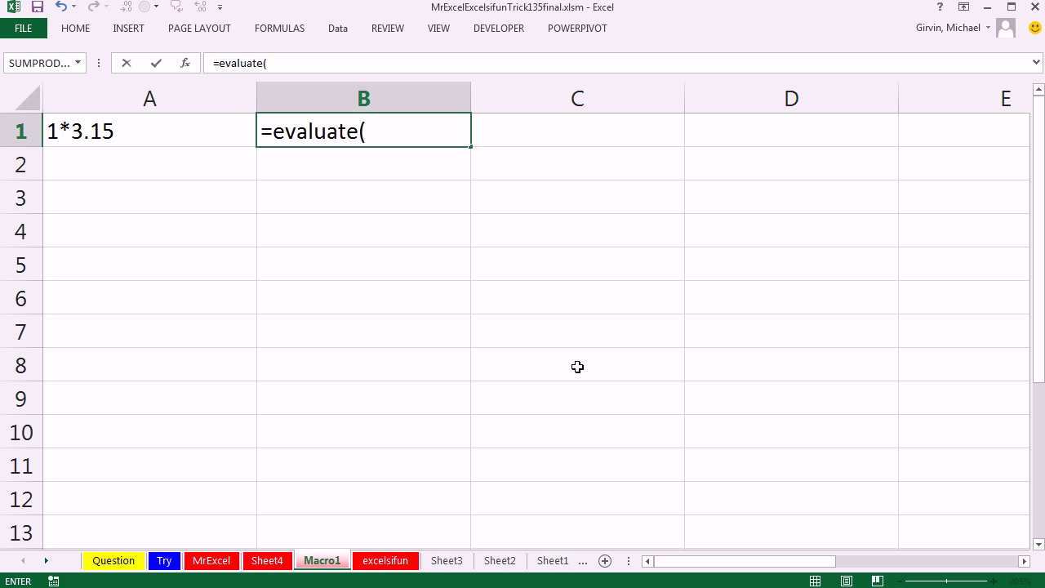
pyautogui.click(142, 137)
pyautogui.write(')')
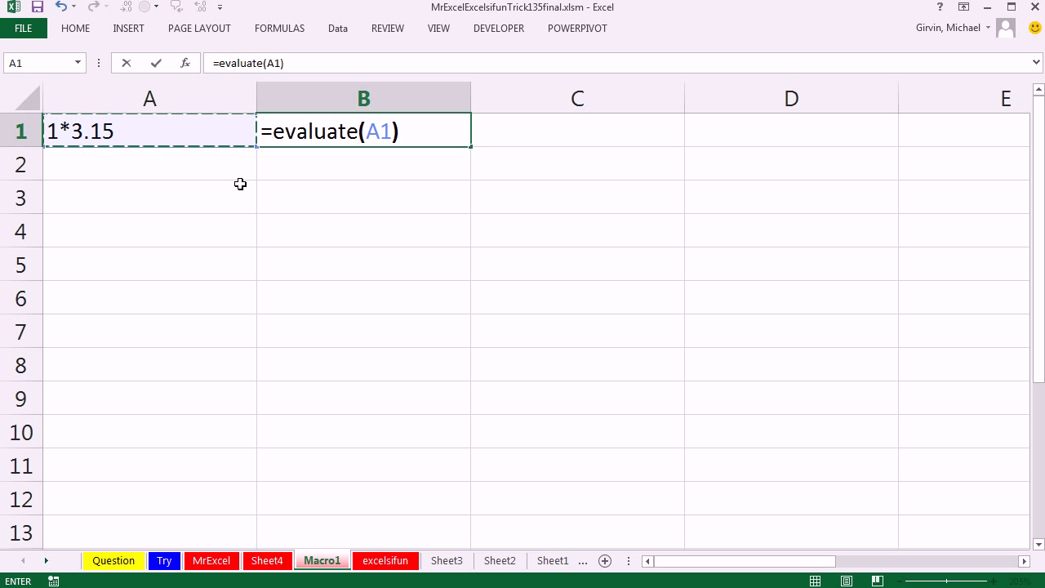
pyautogui.hotkey('ctrl', 'Return')
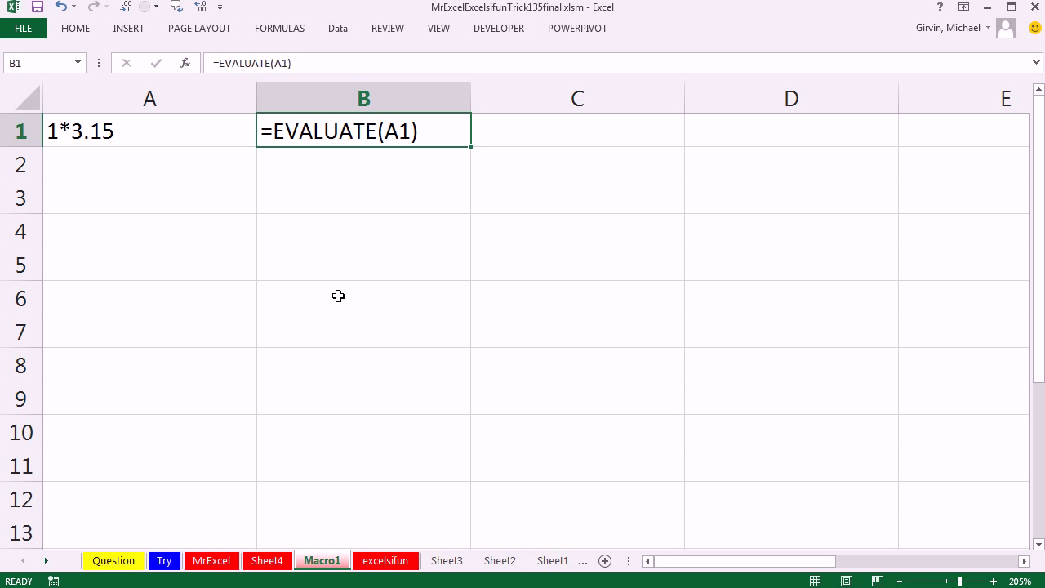
pyautogui.click(286, 28)
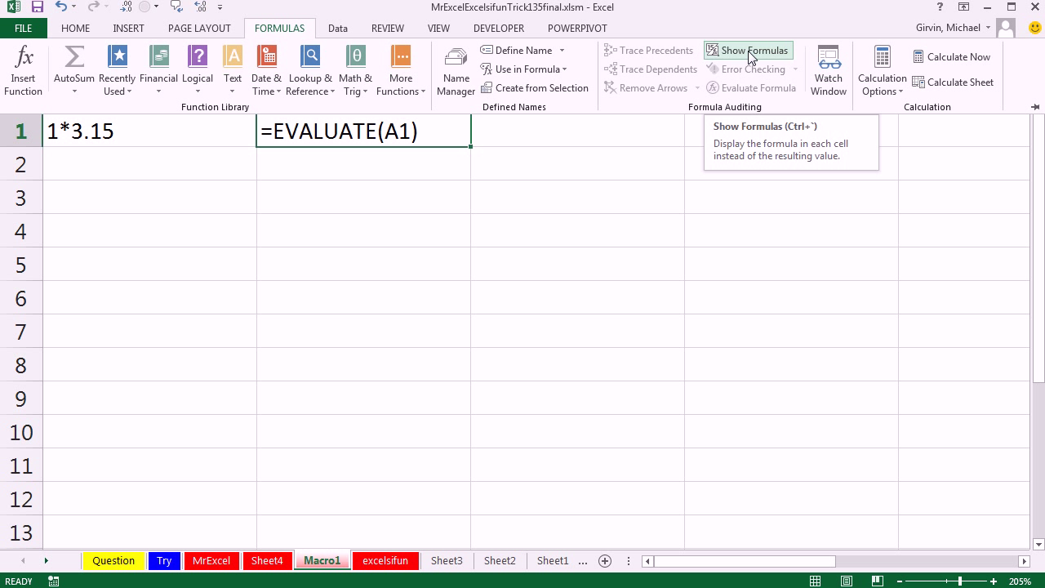
pyautogui.click(749, 52)
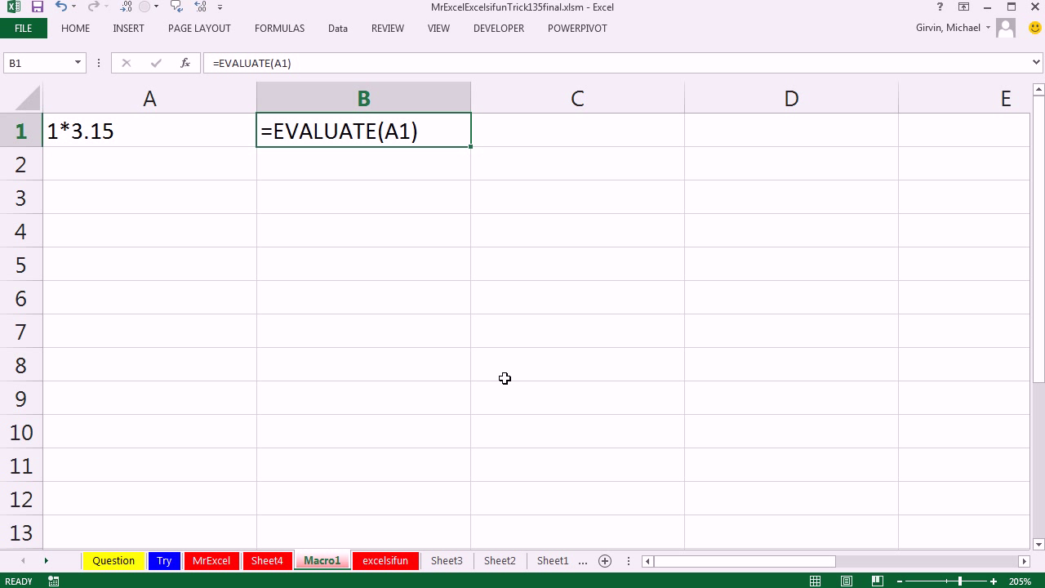
pyautogui.hotkey('ctrl', '`')
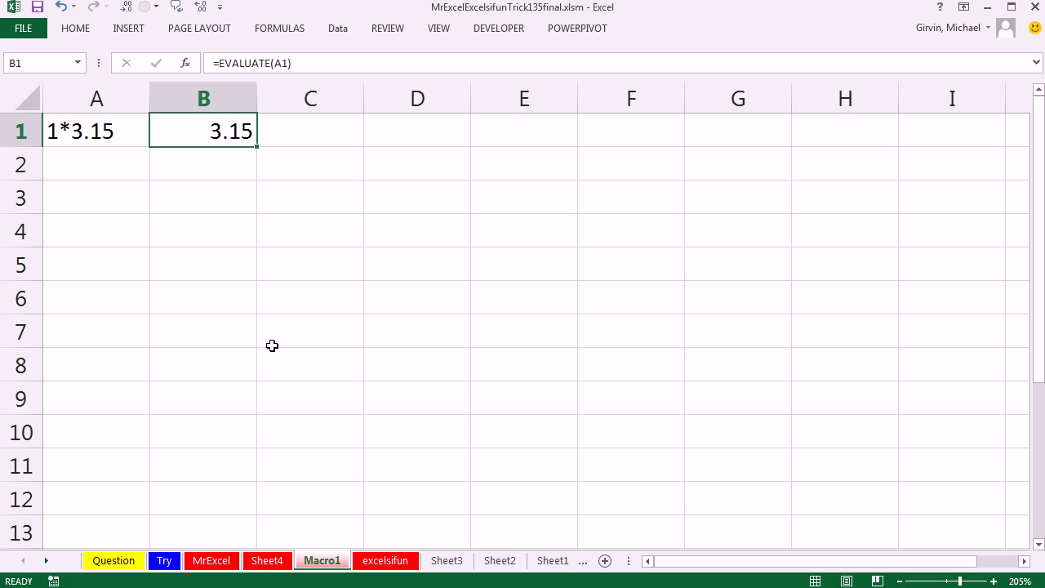
pyautogui.hotkey('ctrl', '`')
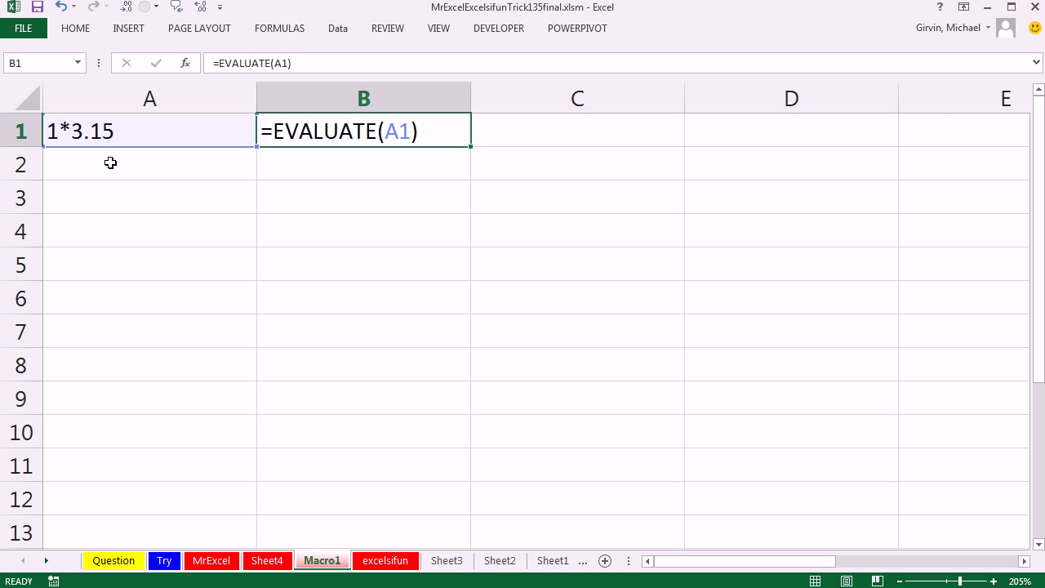
pyautogui.hotkey('ctrl', '`')
pyautogui.hotkey('ctrl', '`')
pyautogui.hotkey('ctrl', '`')
pyautogui.hotkey('ctrl', '`')
pyautogui.hotkey('ctrl', '`')
pyautogui.hotkey('ctrl', '`')
pyautogui.doubleClick(263, 130)
pyautogui.moveTo(263, 131); pyautogui.dragTo(392, 131)
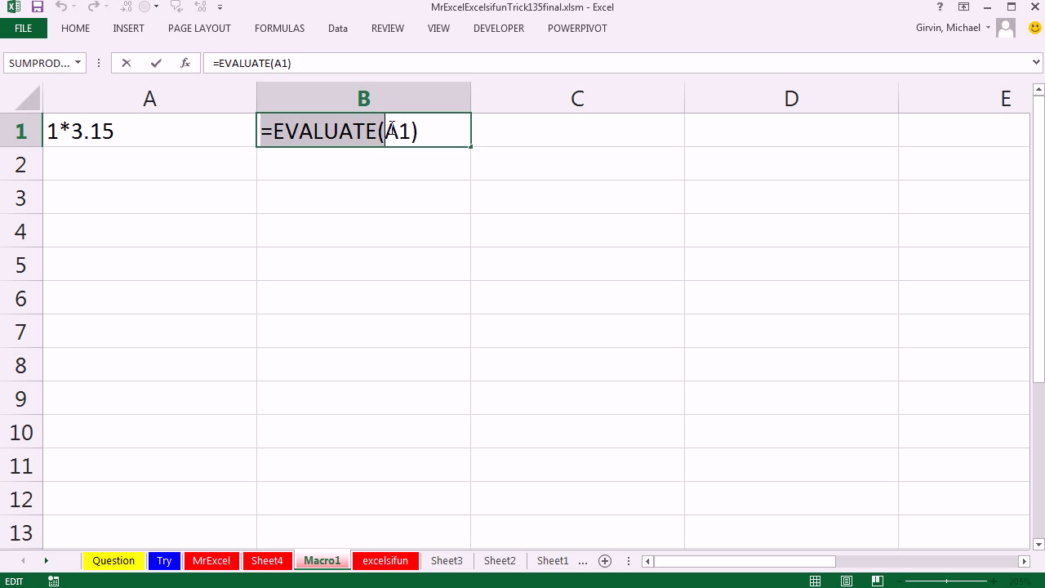
pyautogui.press('Return')
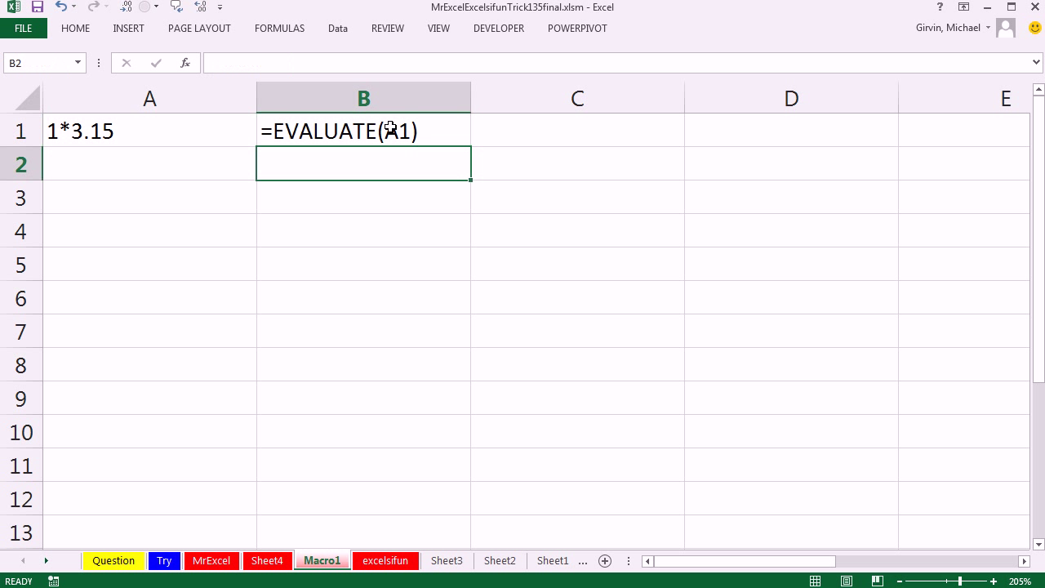
pyautogui.click(398, 564)
# Select C12 in the excelsifun sheet's Defined Name column.
pyautogui.click(545, 369)
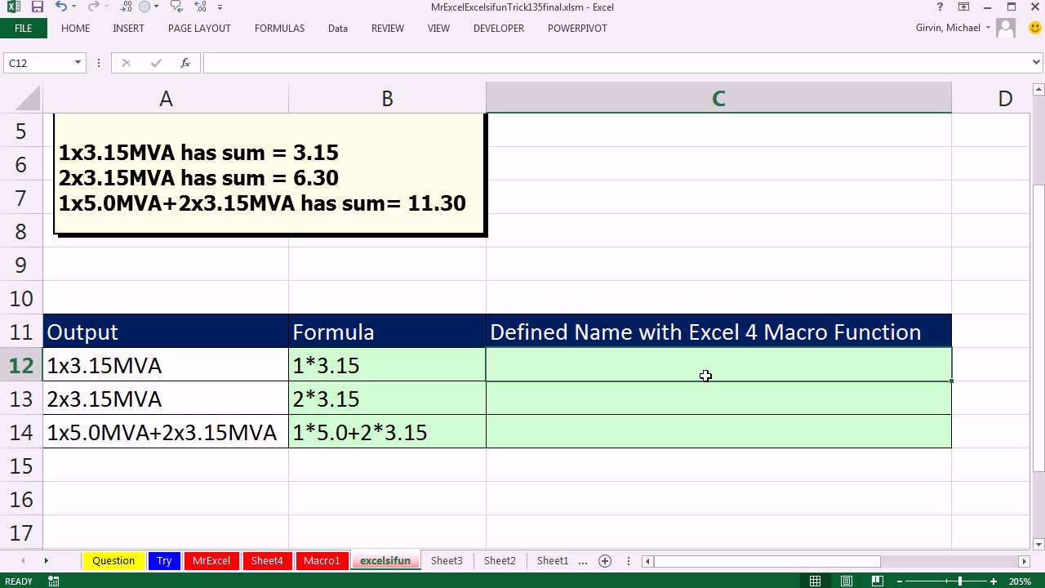
# In Name Manager, create a new defined name called EVALUATE.
pyautogui.hotkey('ctrl', 'F3')
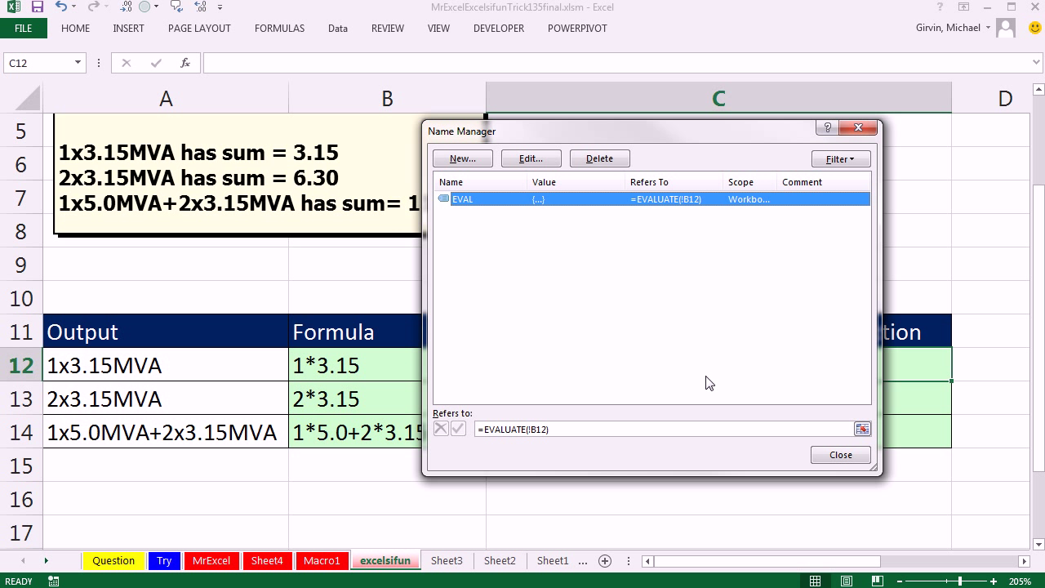
pyautogui.click(465, 162)
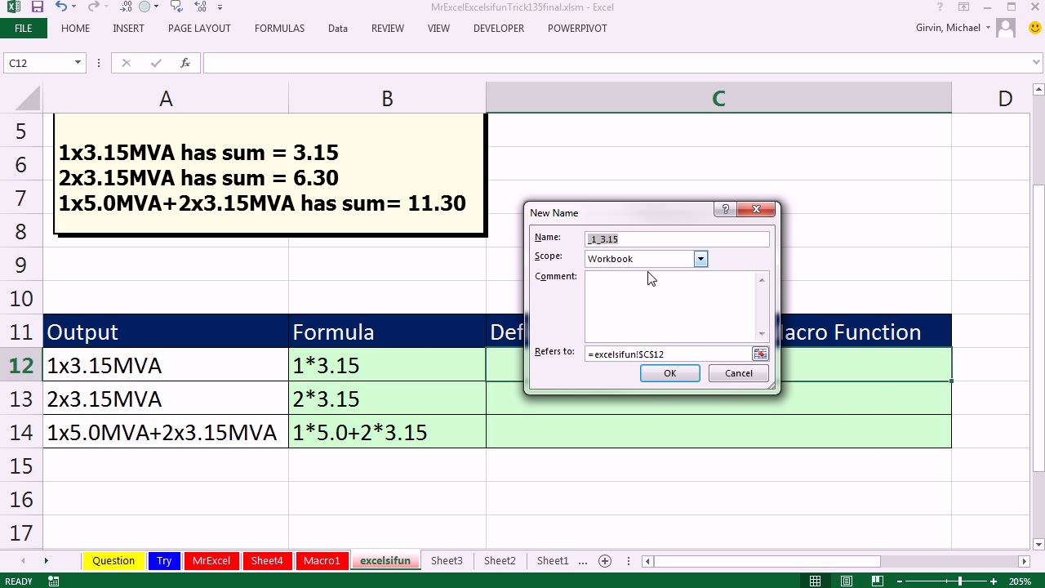
pyautogui.hotkey('ctrl', 'v')
pyautogui.press('BackSpace')
pyautogui.press('Home')
pyautogui.press('Delete')
# Make the EVALUATE name refer to =EVALUATE(!B12) and save it.
pyautogui.moveTo(668, 355); pyautogui.dragTo(554, 356)
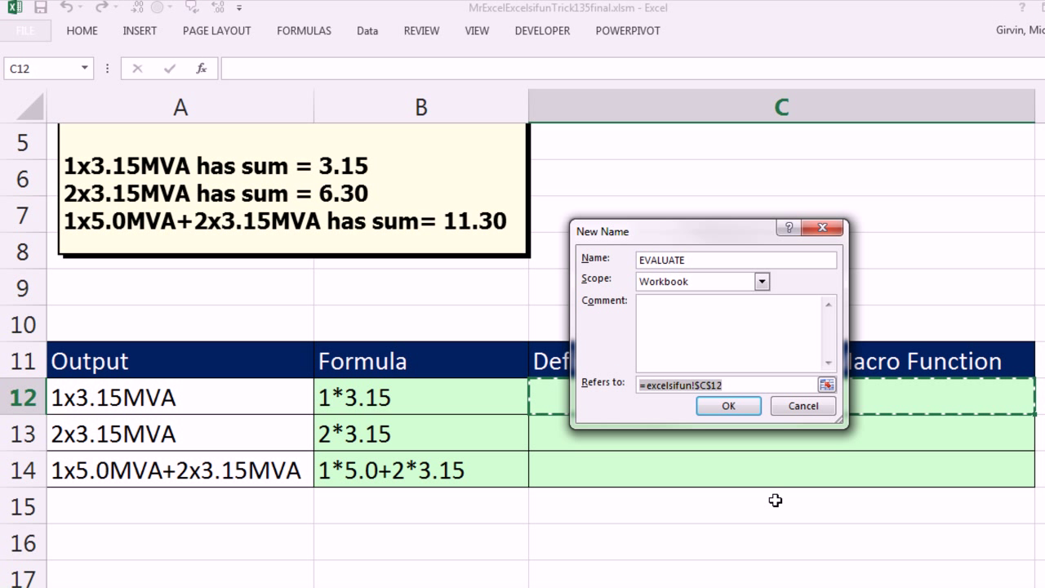
pyautogui.hotkey('ctrl', 'v')
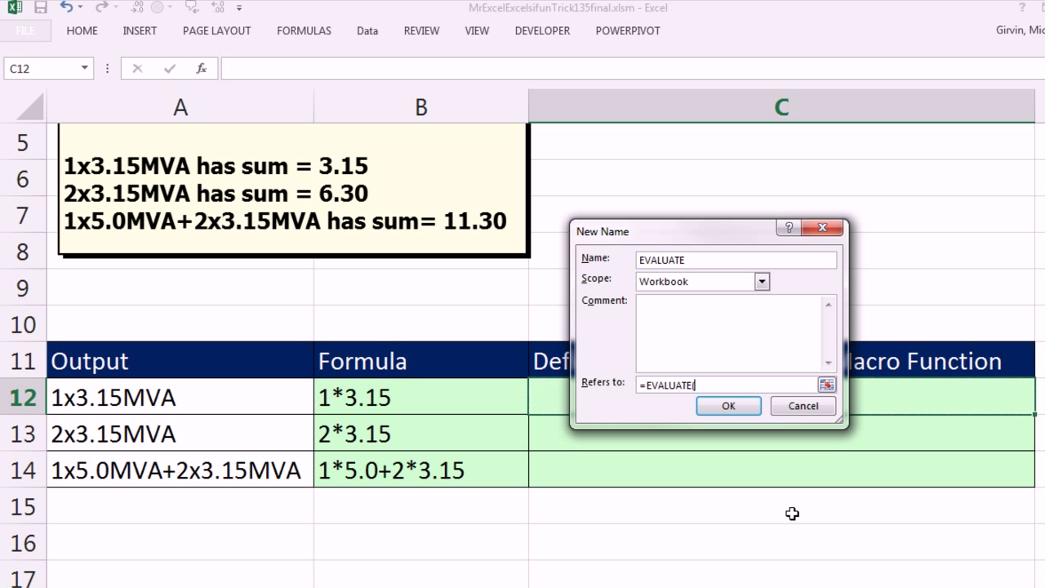
pyautogui.click(445, 409)
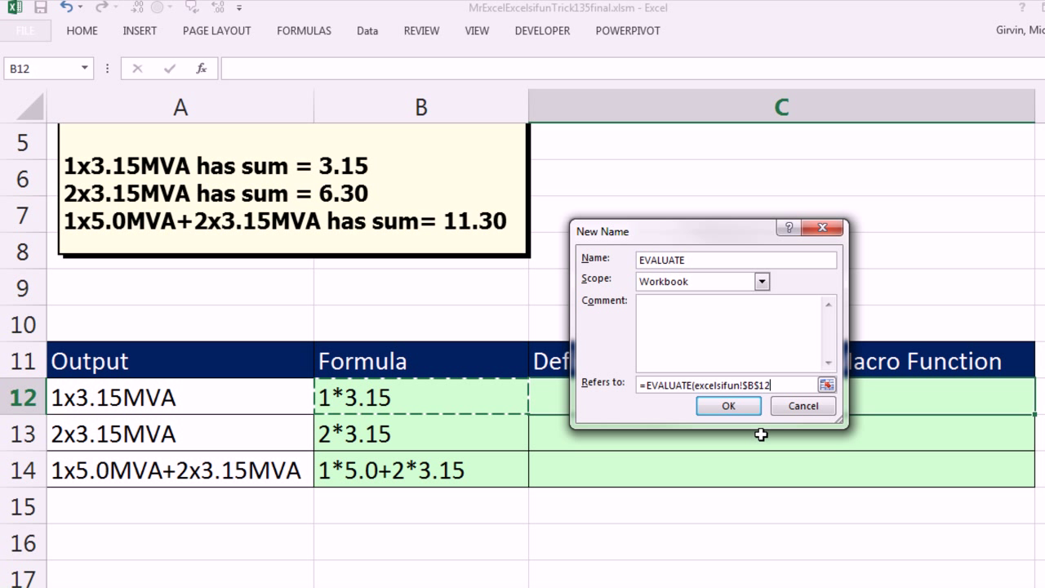
pyautogui.moveTo(800, 384); pyautogui.dragTo(696, 384)
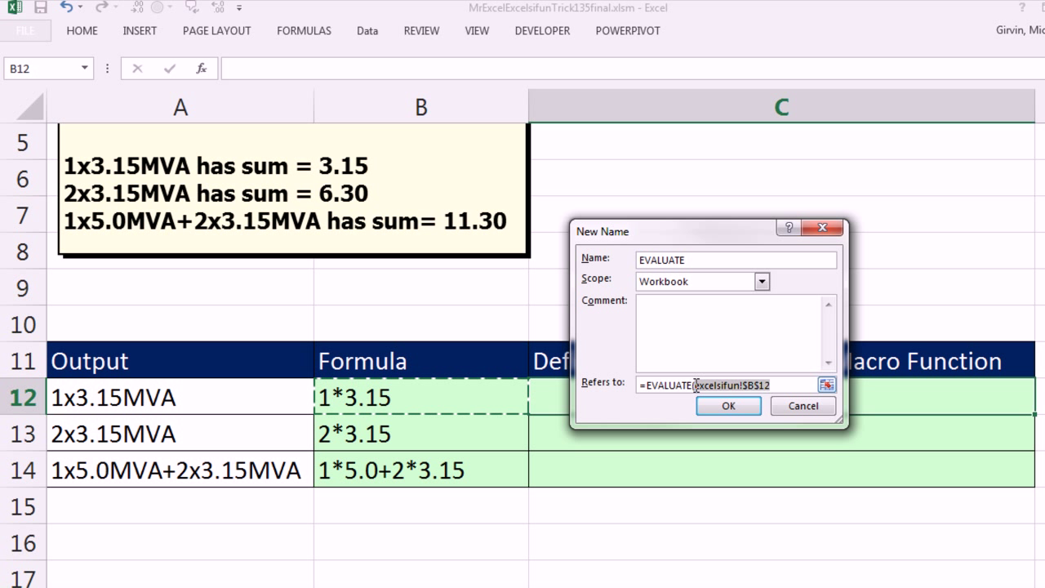
pyautogui.press('Delete')
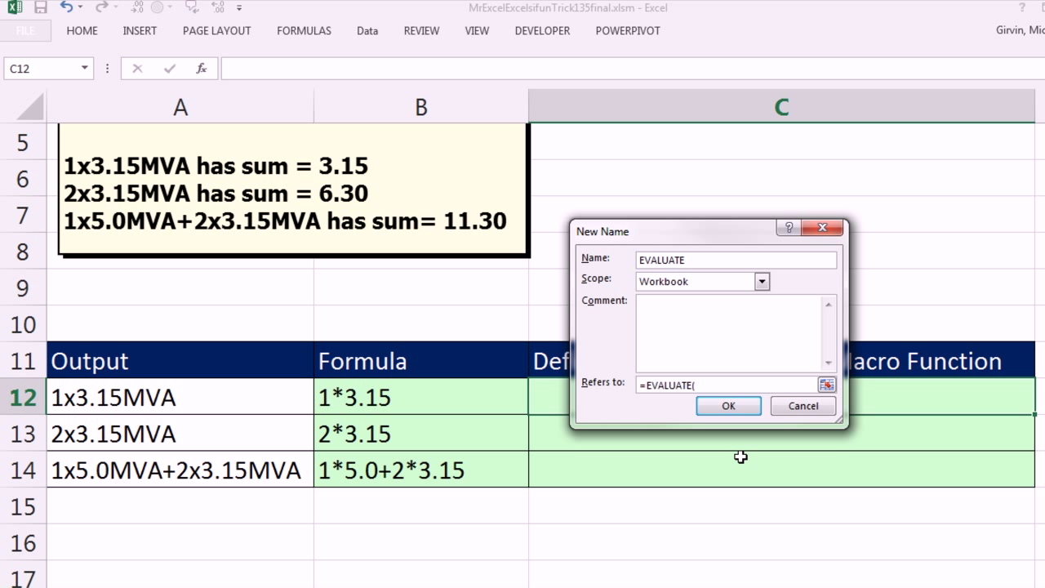
pyautogui.write('(!B12)')
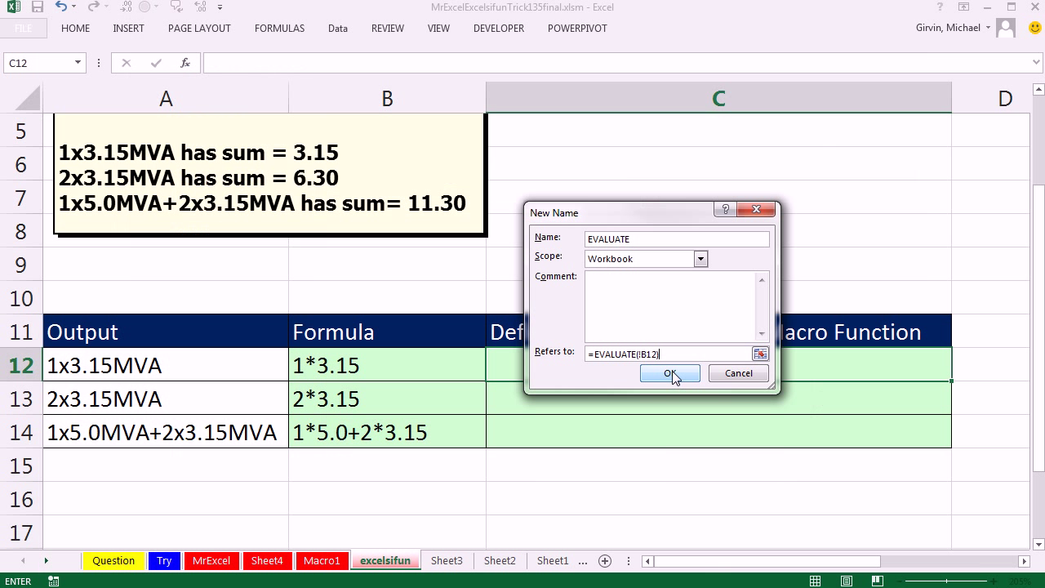
pyautogui.click(569, 510)
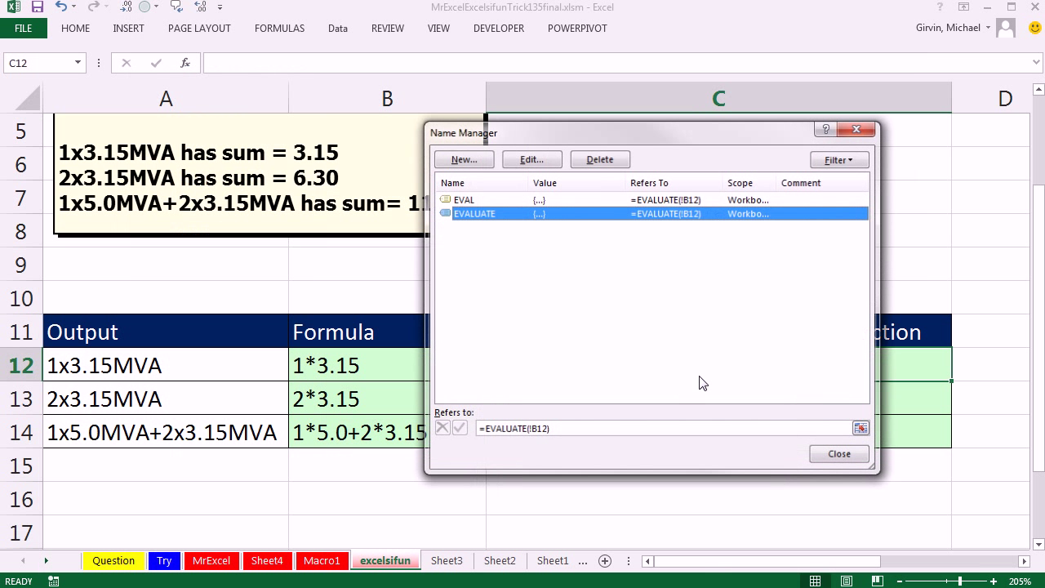
# Enter =EVALUATE in C12 and fill it through C14 to show 3.15, 6.3 and 11.3.
pyautogui.click(835, 460)
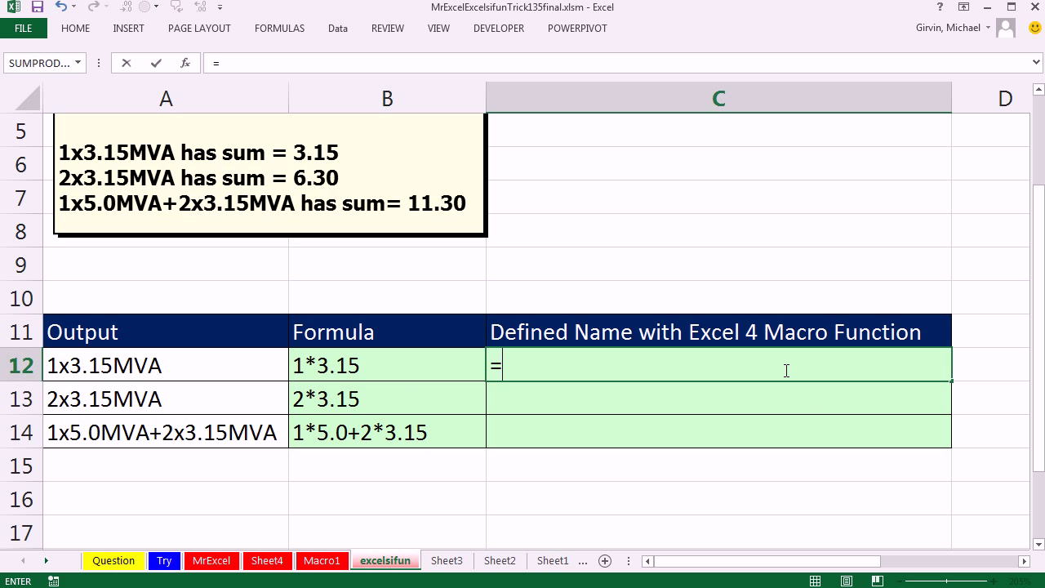
pyautogui.write('=e')
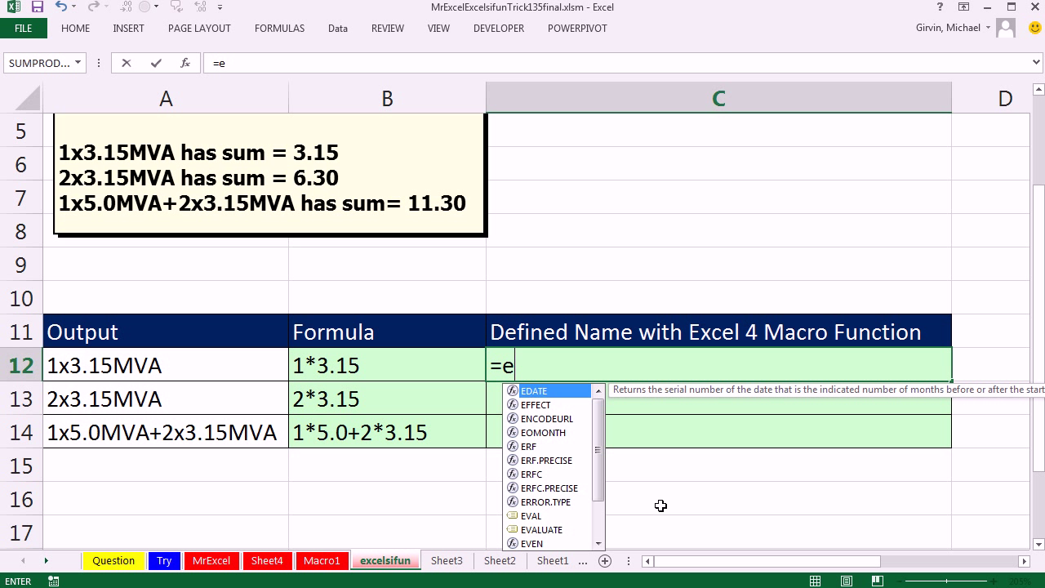
pyautogui.doubleClick(542, 529)
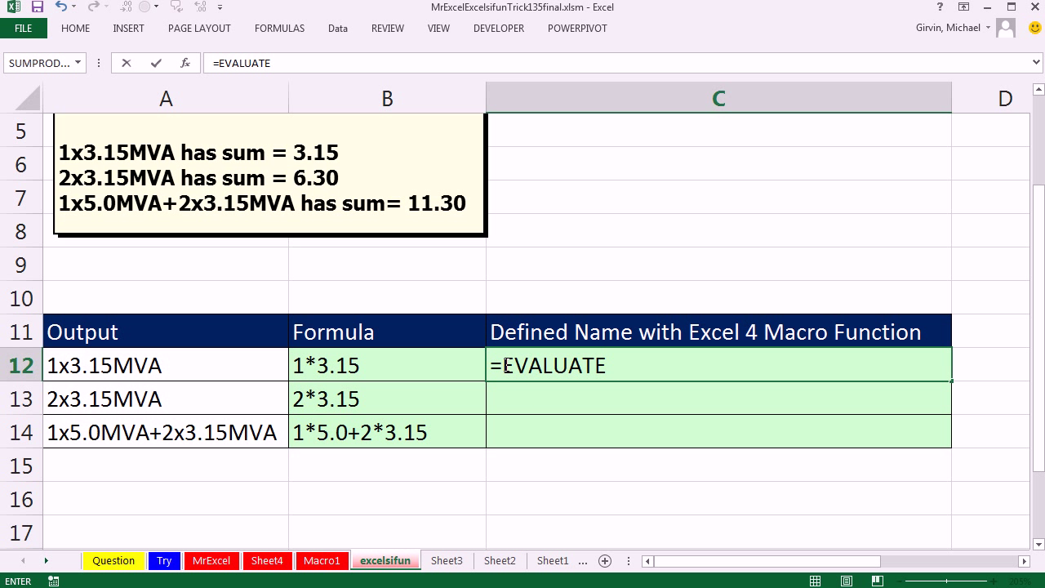
pyautogui.hotkey('ctrl', 'Return')
pyautogui.moveTo(952, 382); pyautogui.dragTo(954, 442)
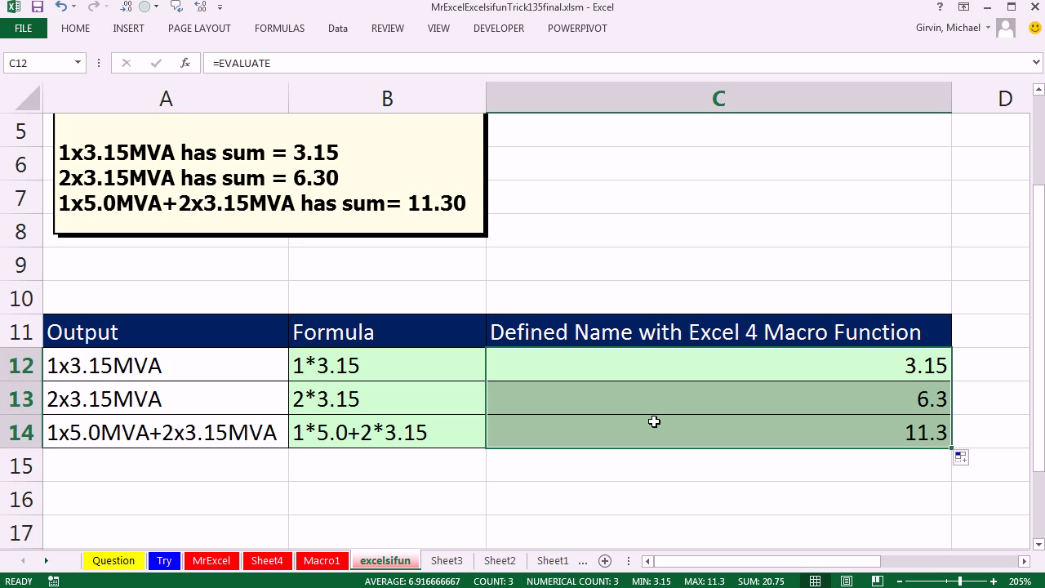
pyautogui.doubleClick(542, 430)
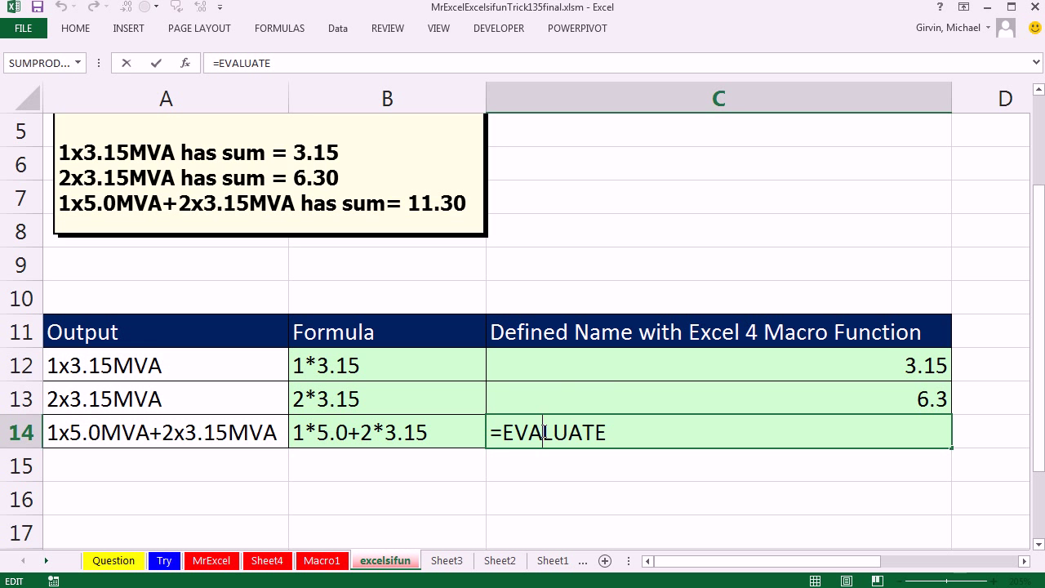
pyautogui.press('Escape')
# Type 2^3*-2 in E6 and evaluate it with =EVALUATE in F6, giving -16.
pyautogui.scroll(-3, 855, 319)
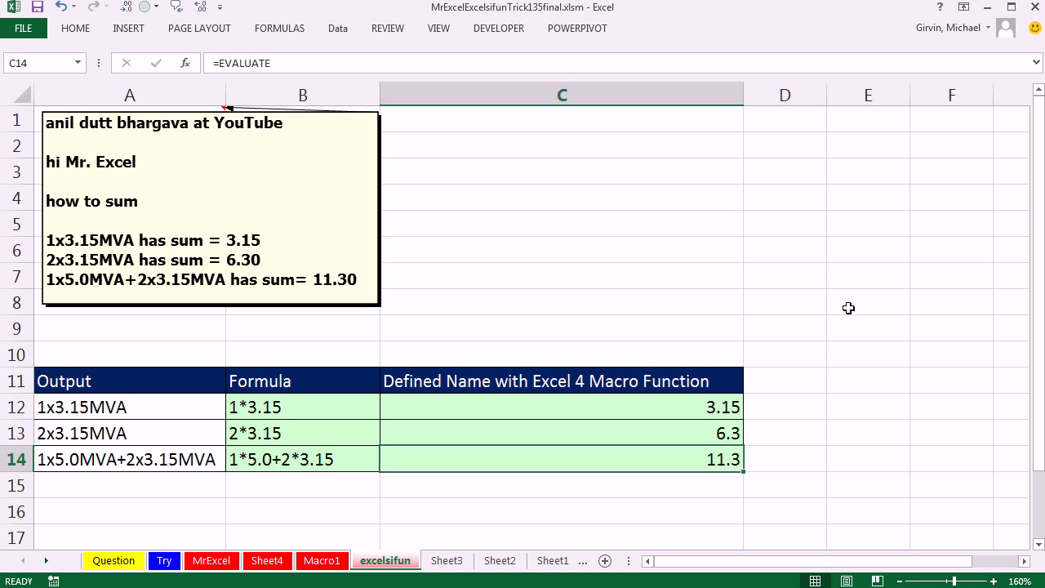
pyautogui.click(844, 239)
pyautogui.write('2')
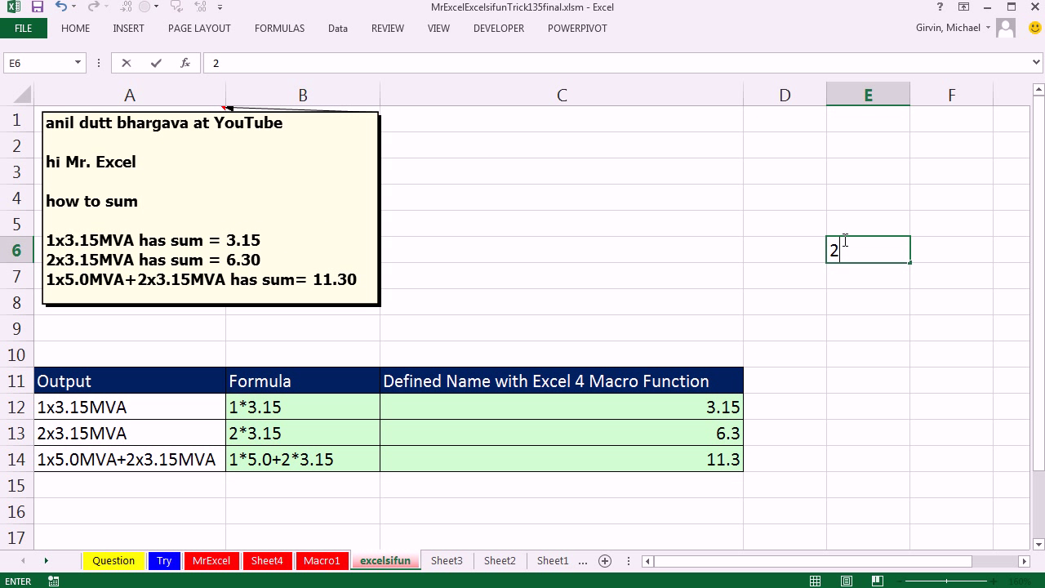
pyautogui.write('^3*-2')
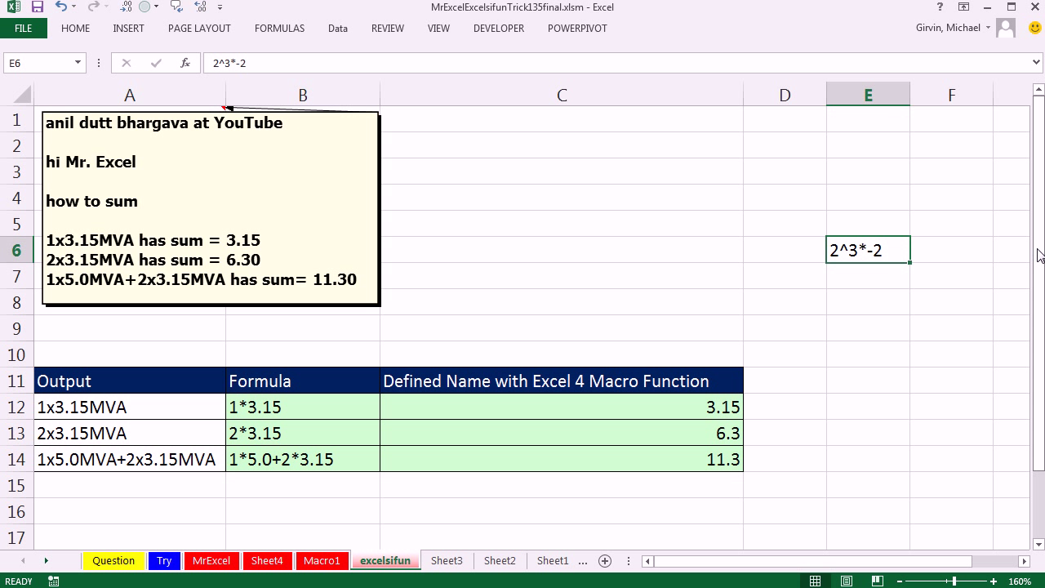
pyautogui.click(954, 251)
pyautogui.write('=')
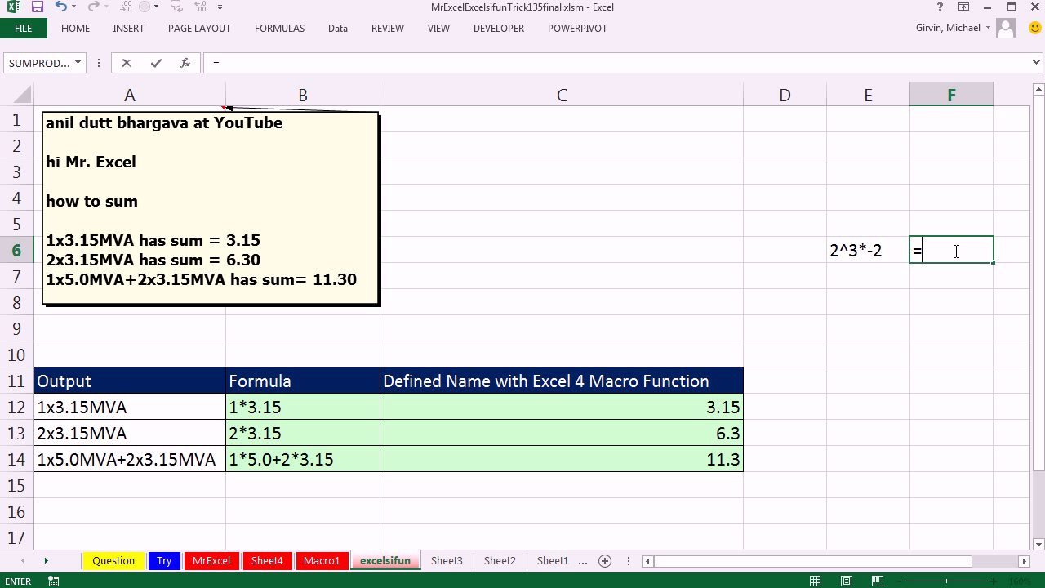
pyautogui.write('ev')
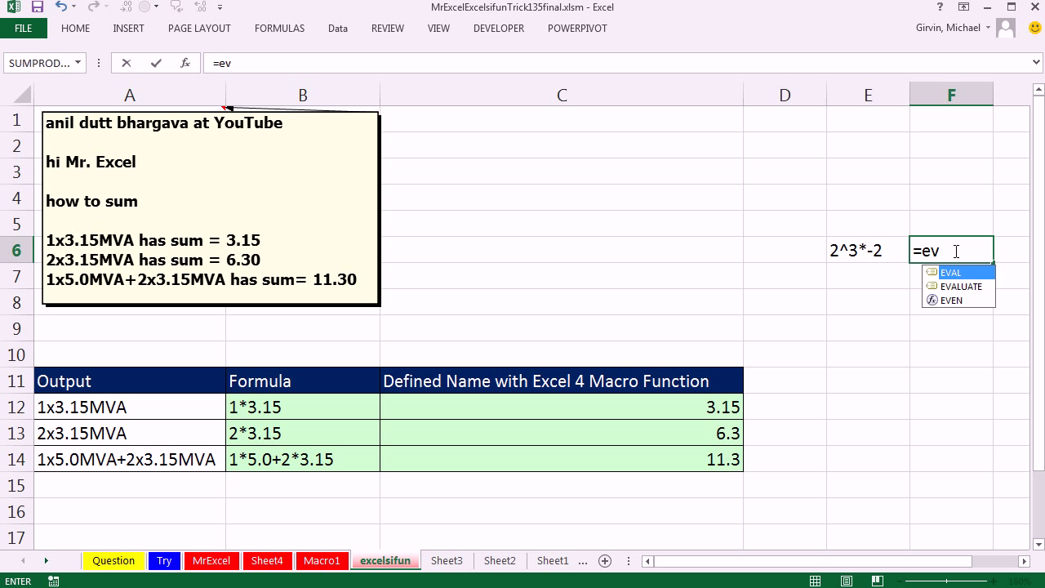
pyautogui.press('Down')
pyautogui.press('Tab')
pyautogui.hotkey('ctrl', 'Return')
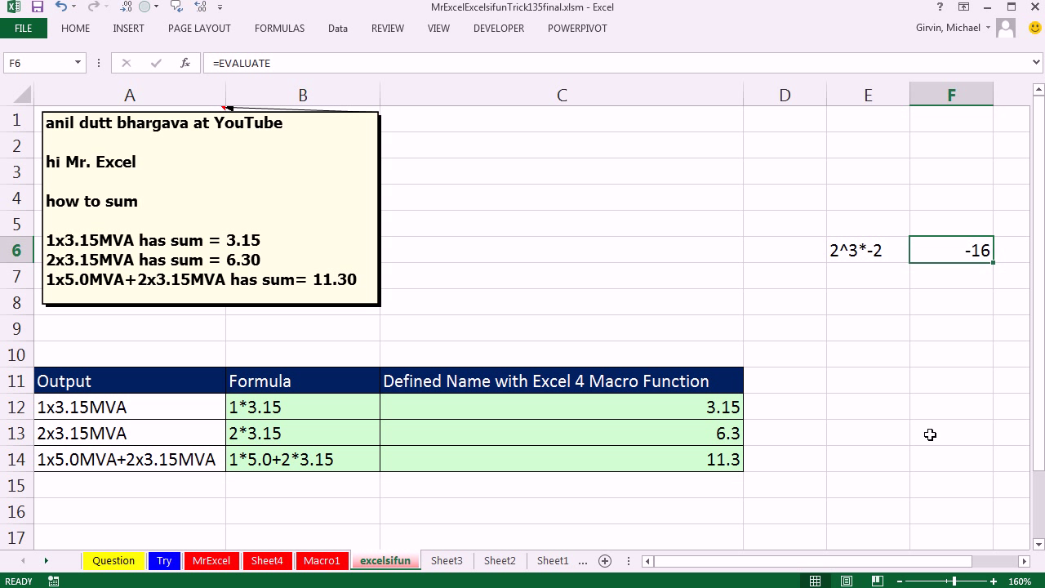
pyautogui.doubleClick(545, 411)
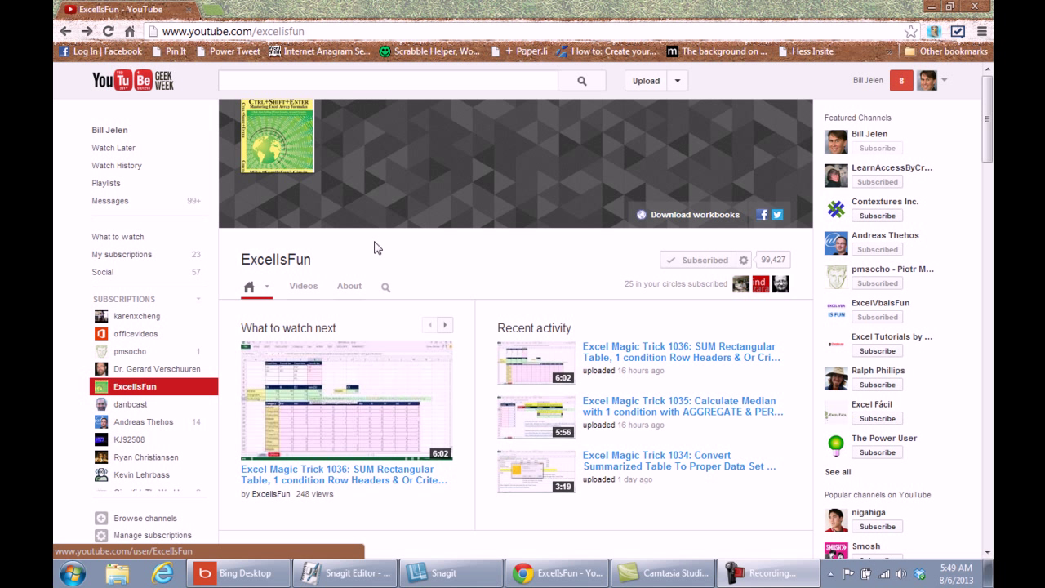
# Search the ExcelIsFun channel for 'excel 4 macro'.
pyautogui.click(385, 286)
pyautogui.write('excel 4 macro')
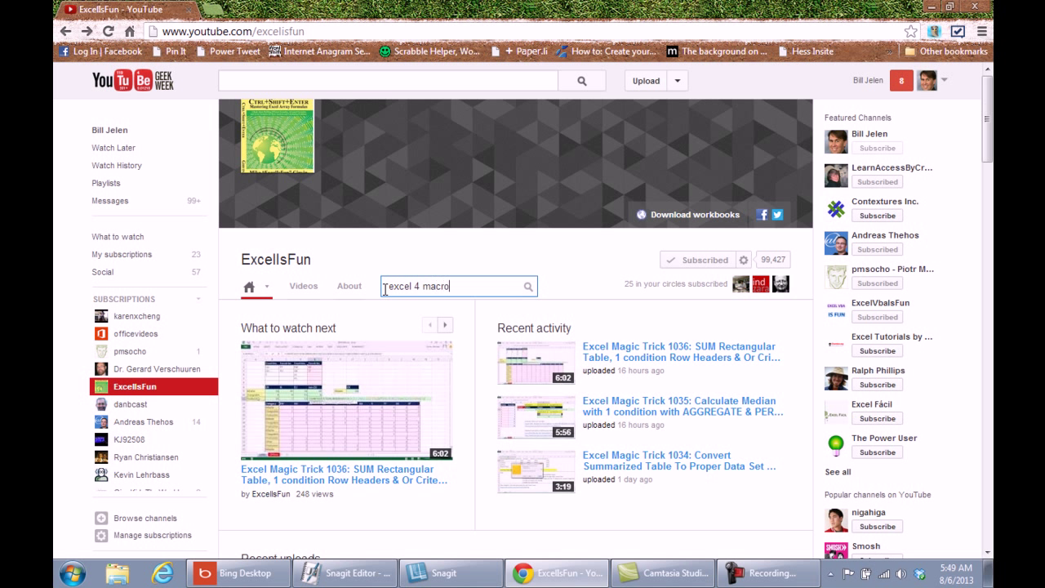
pyautogui.press('Return')
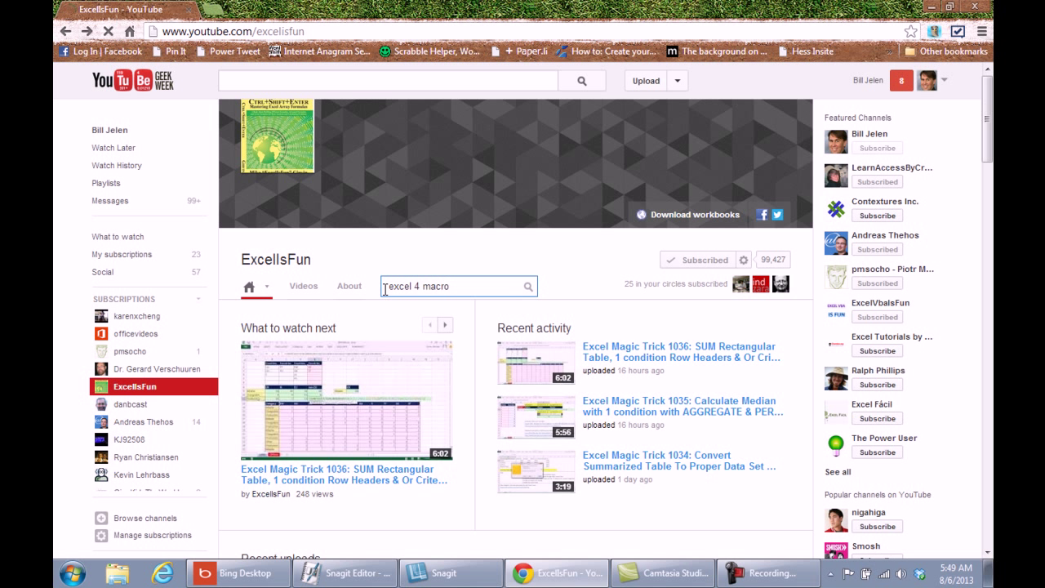